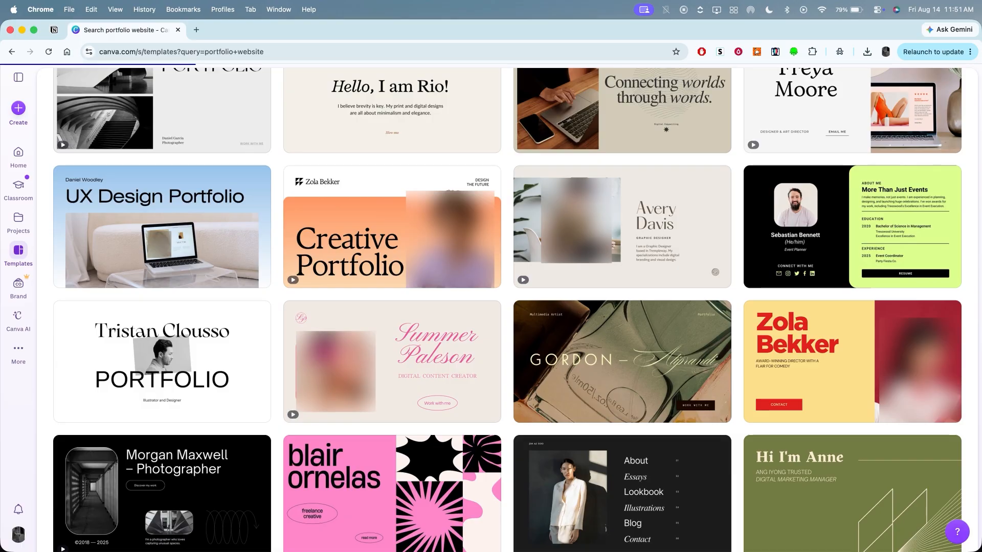
- Browse the portfolio website templates and start customising the Khaki and Grey Modern Professional Writers Website template
scroll(507, 309, "down", 3)
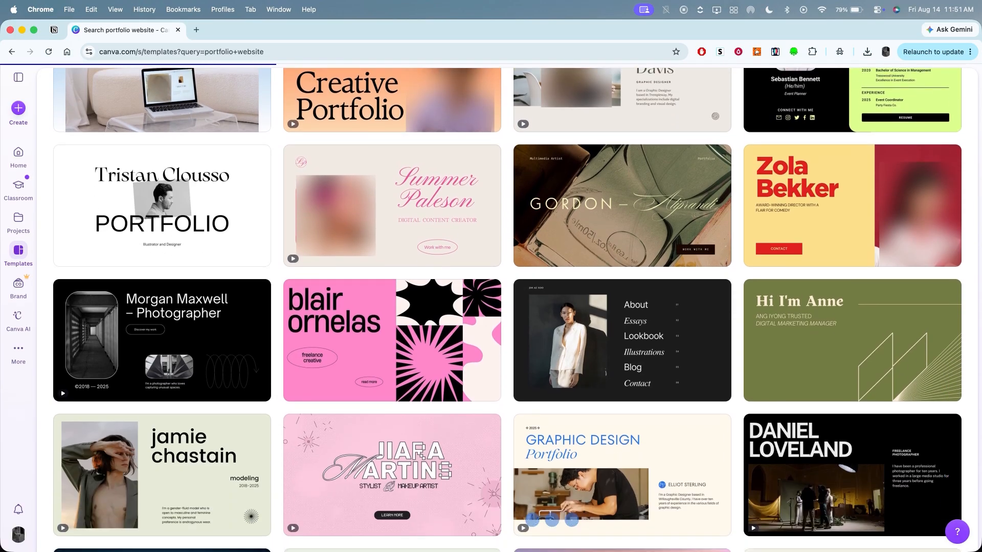
scroll(506, 309, "down", 4)
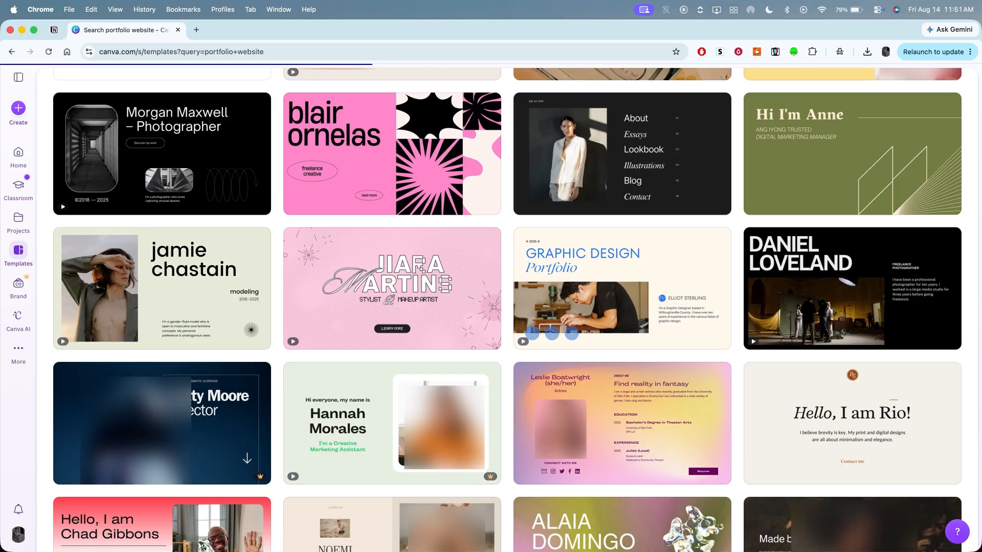
scroll(506, 309, "up", 4)
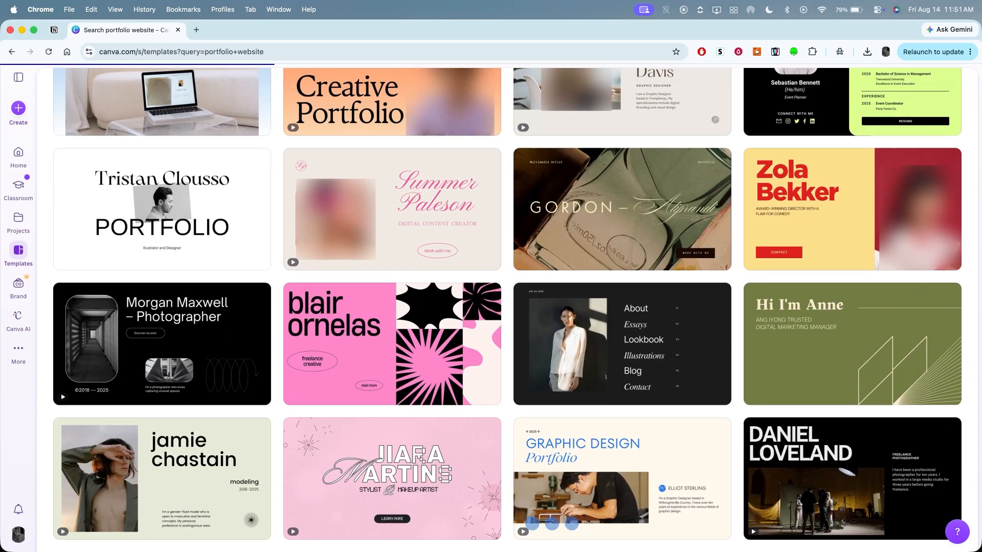
scroll(515, 307, "up", 5)
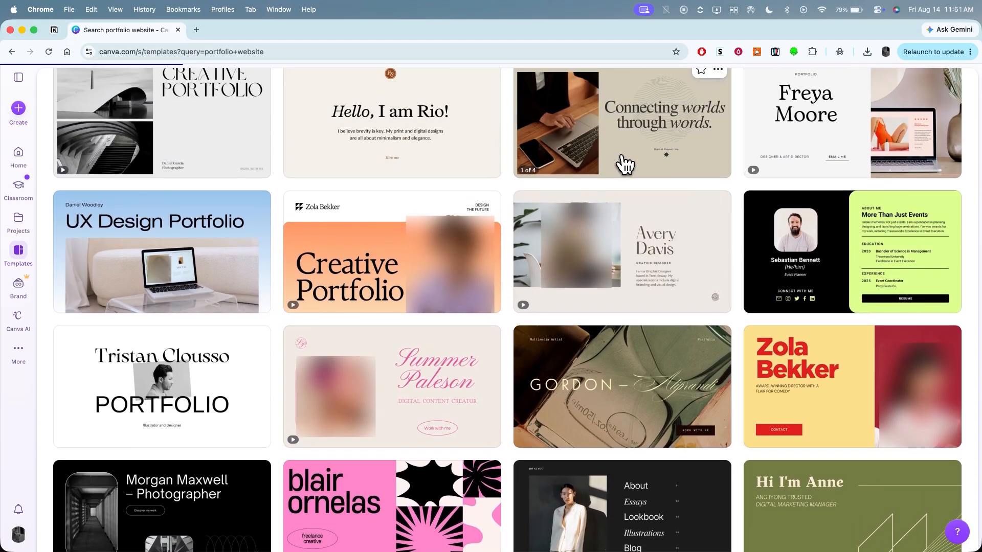
left_click(624, 163)
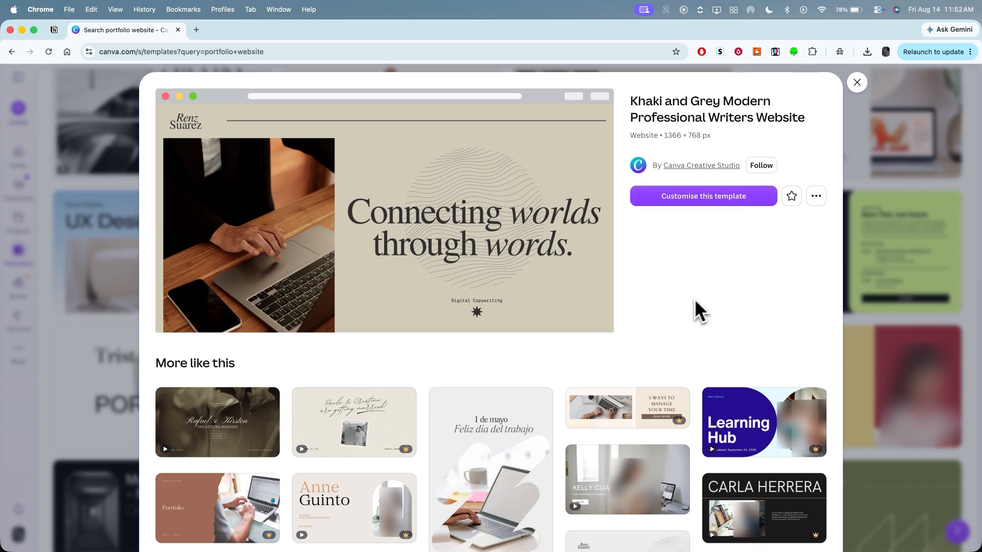
scroll(491, 361, "down", 3)
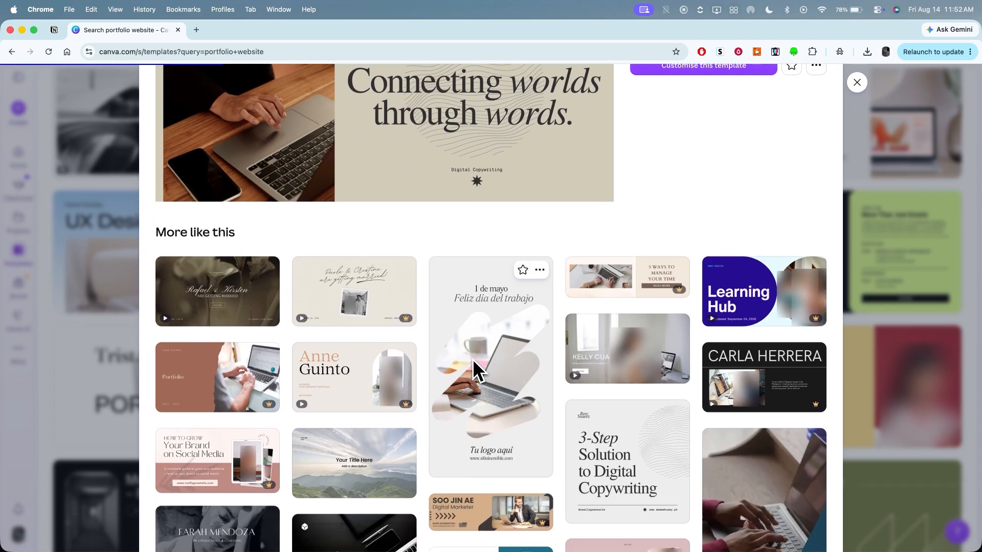
scroll(473, 361, "up", 3)
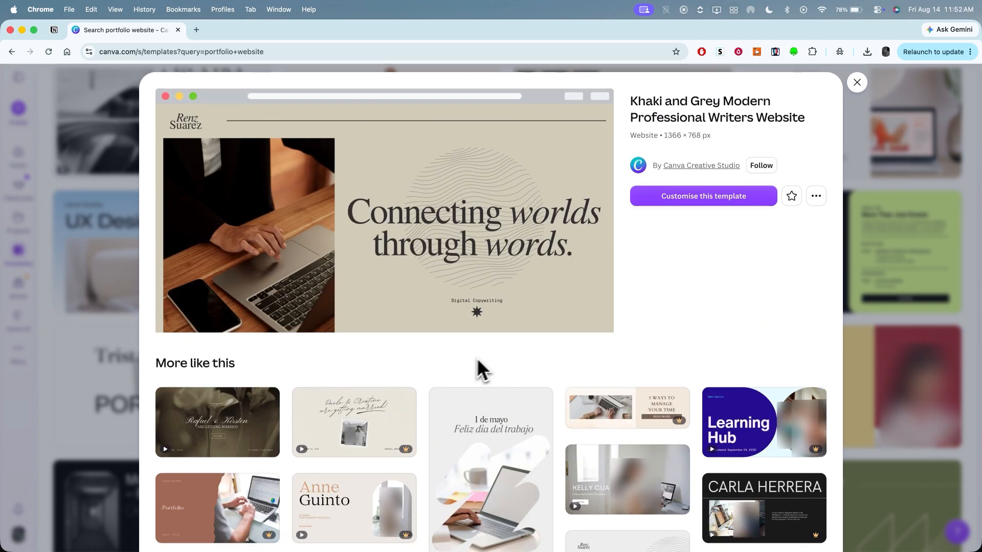
left_click(738, 200)
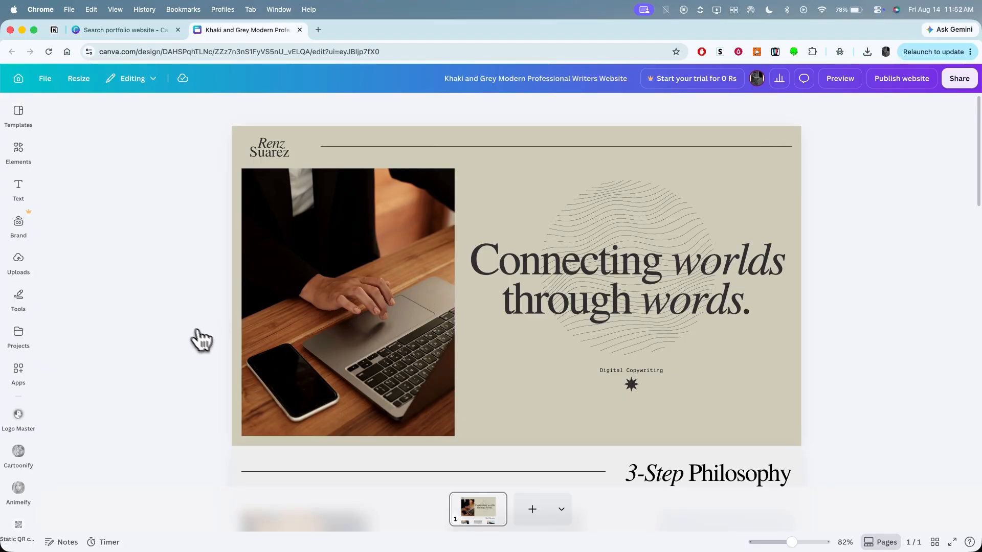
- Replace the laptop photo in the website's first section with the uploaded cartoon portrait of the white-bearded man
scroll(520, 410, "down", 15)
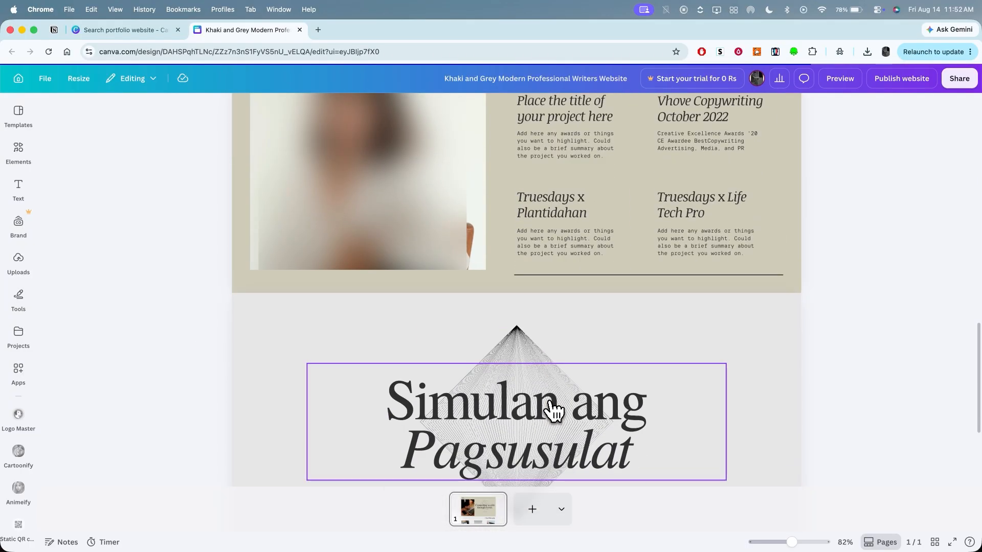
scroll(554, 411, "down", 2)
scroll(554, 410, "up", 18)
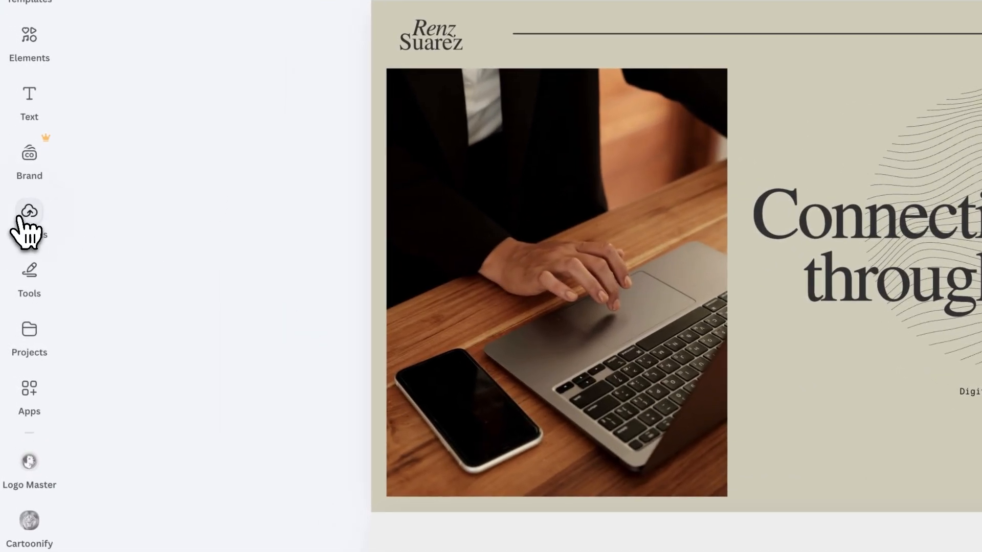
left_click(18, 258)
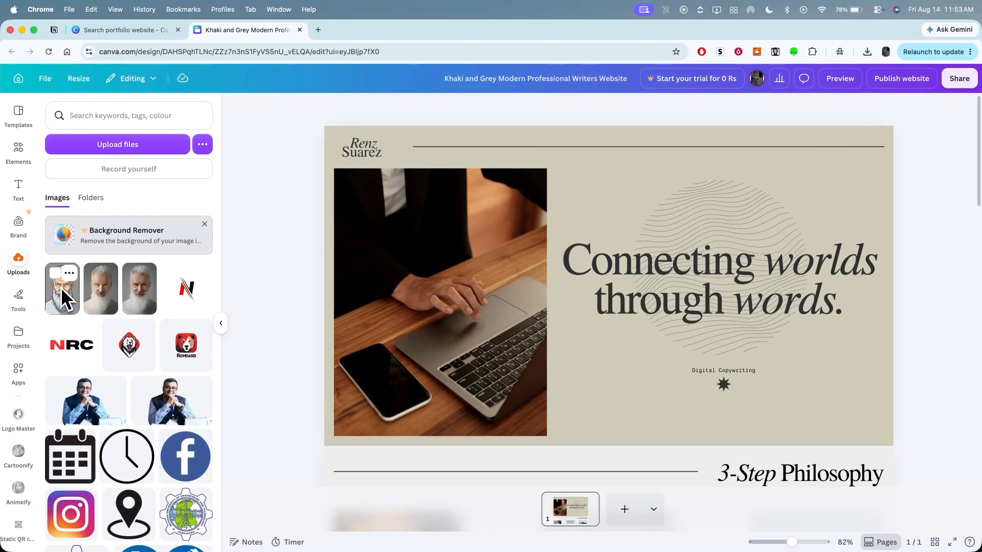
left_click_drag(60, 288, 397, 282)
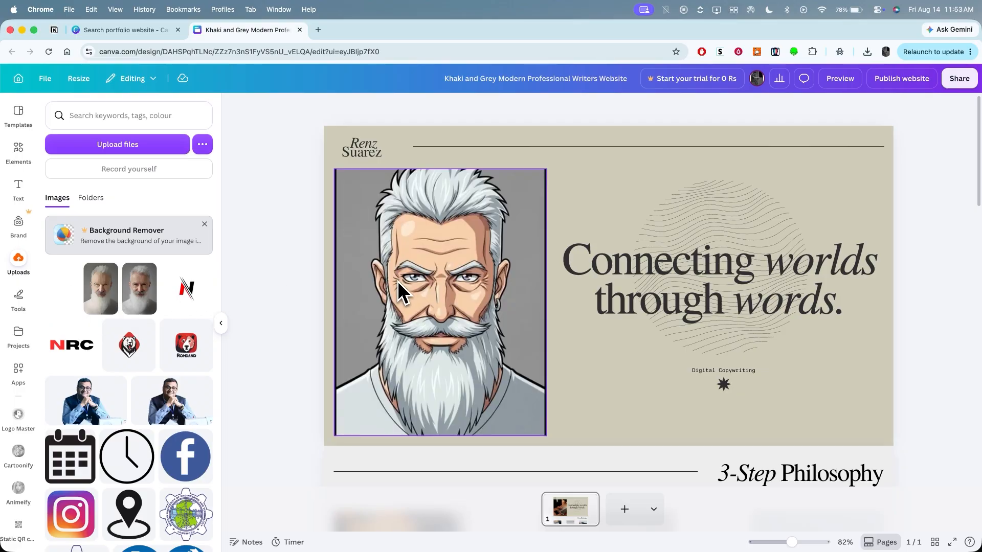
- Look through the image editing options for the cartoon portrait, including tools, style match, filters and shadows
left_click(496, 297)
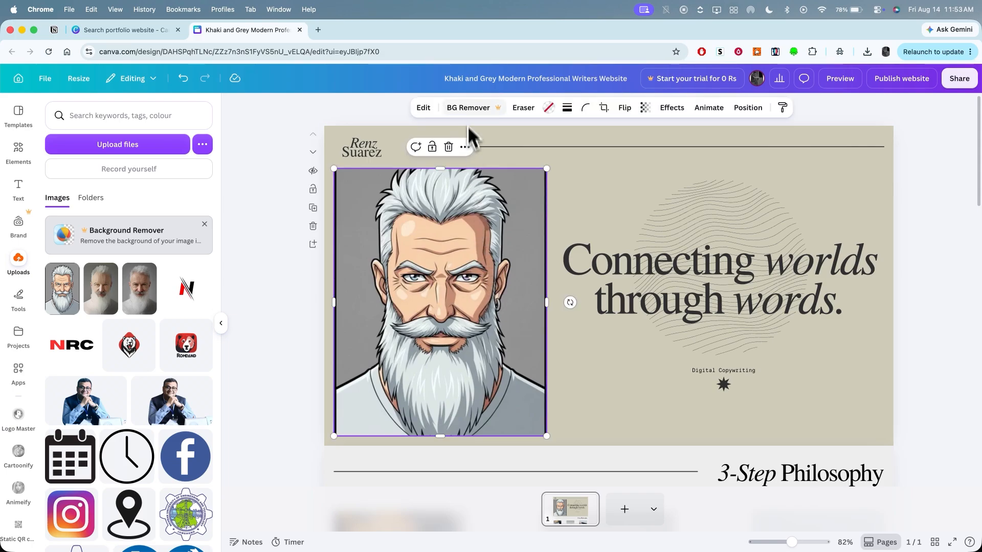
left_click(425, 107)
scroll(186, 343, "down", 3)
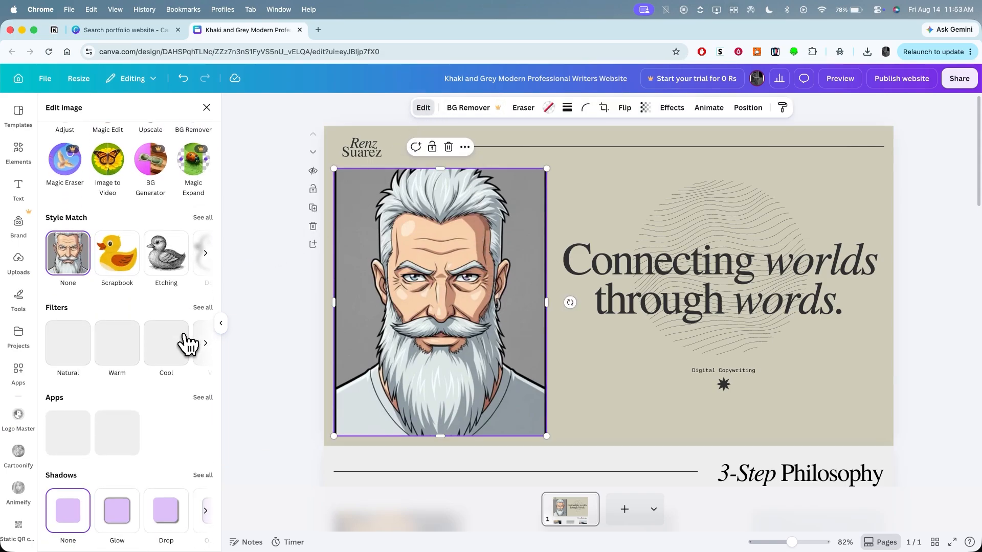
scroll(187, 344, "up", 3)
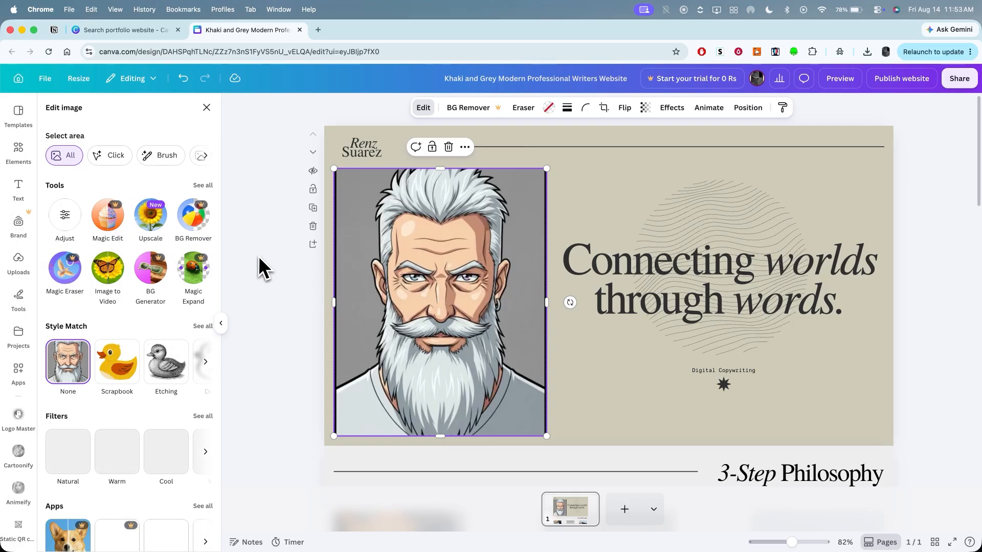
left_click(640, 161)
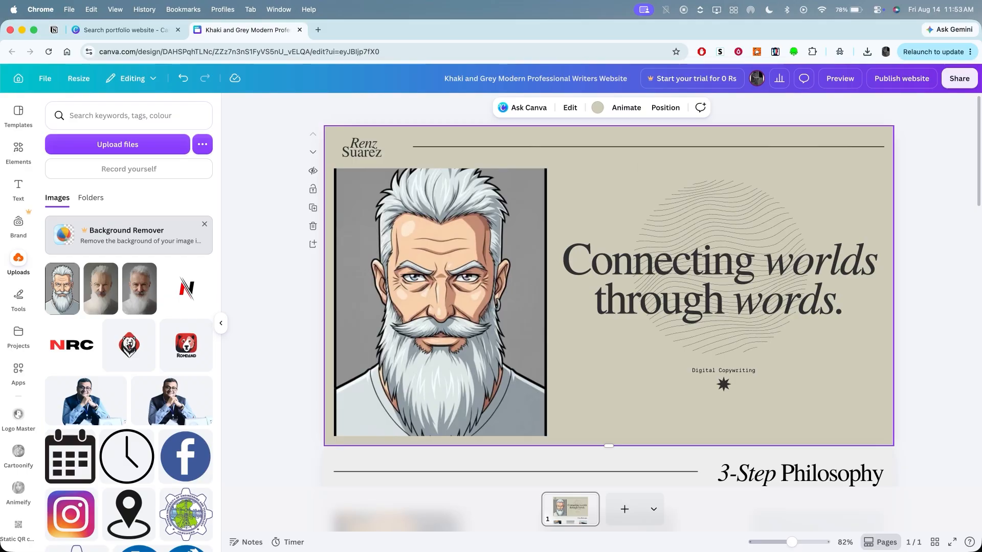
- Replace the main heading beside the portrait with "SHAXFINDS" and the small subtitle below it with "Digital Creator"
double_click(690, 286)
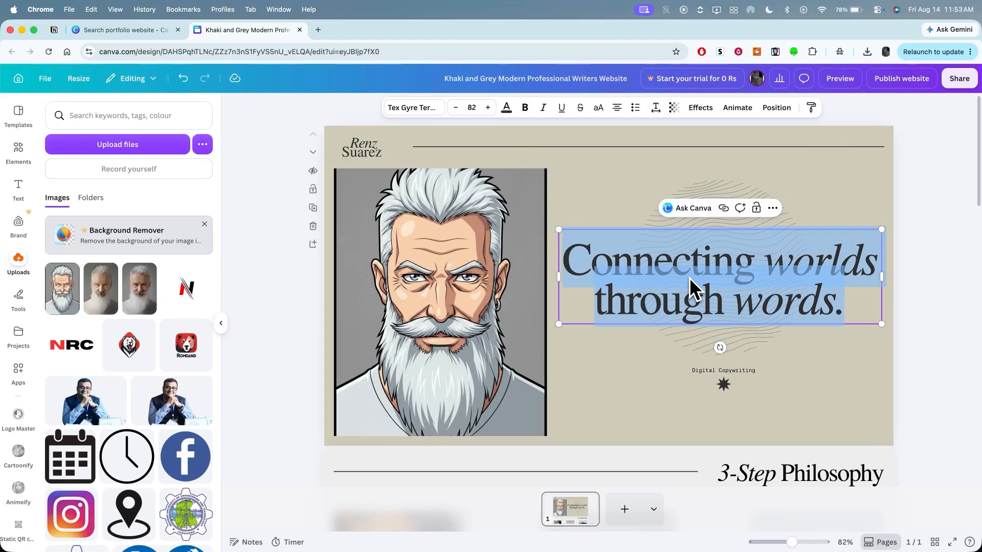
type("SHAXFINDS")
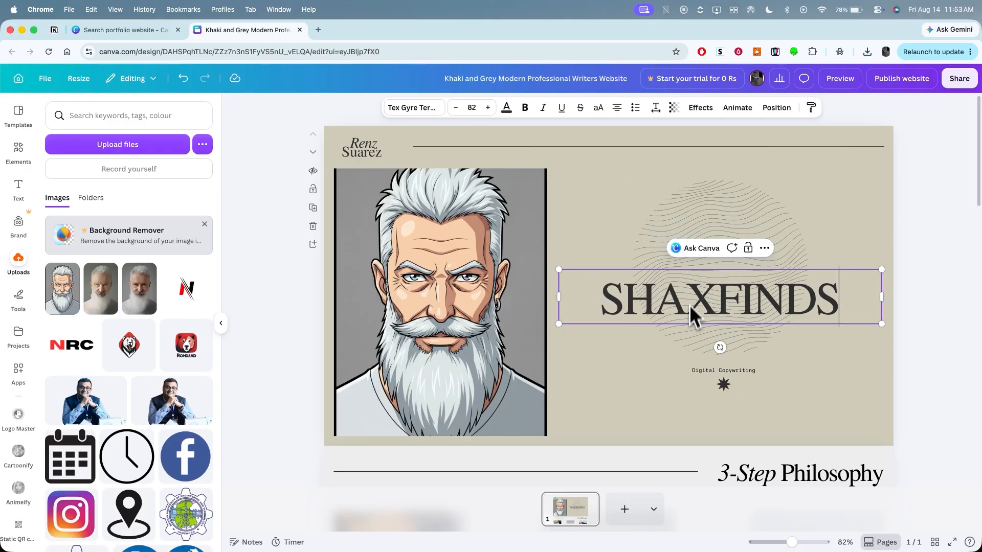
double_click(703, 375)
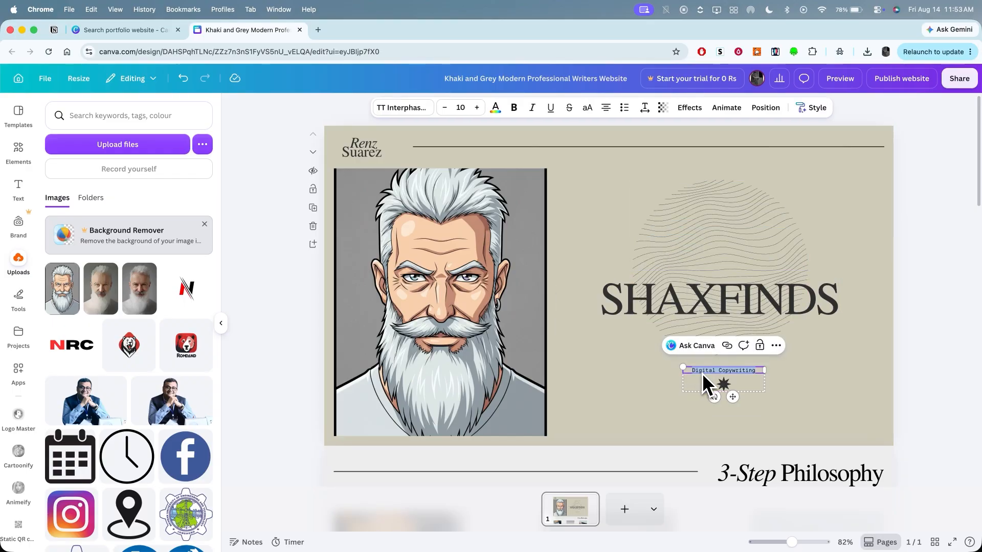
type("Digital Creator")
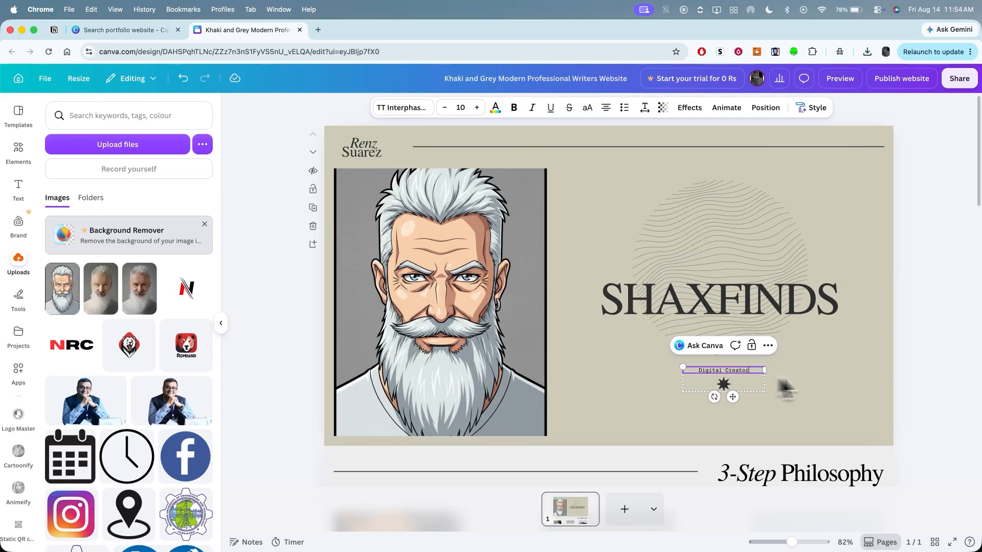
left_click(846, 378)
- Set the background colour of the 3-Step Philosophy section to the design's dark grey #303030
scroll(899, 399, "down", 10)
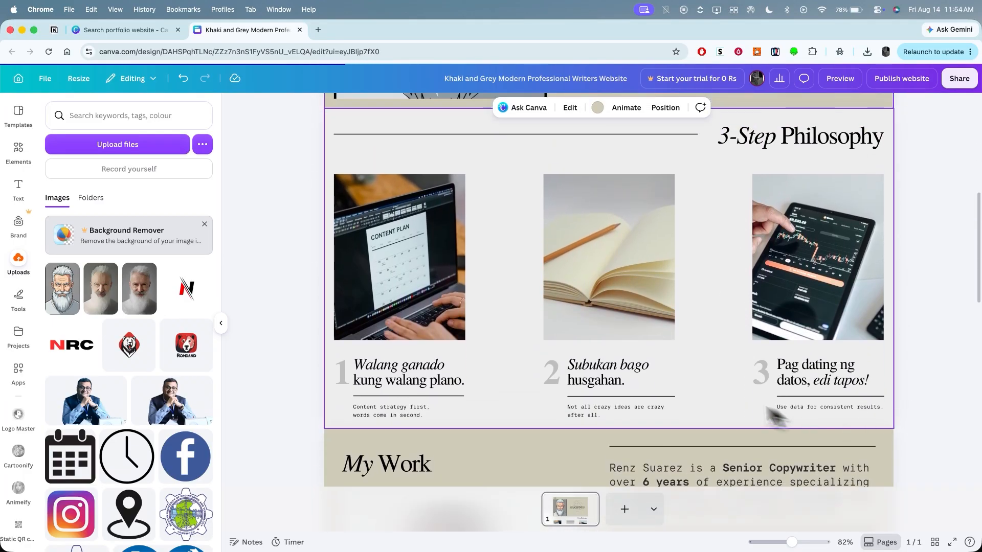
scroll(709, 350, "up", 5)
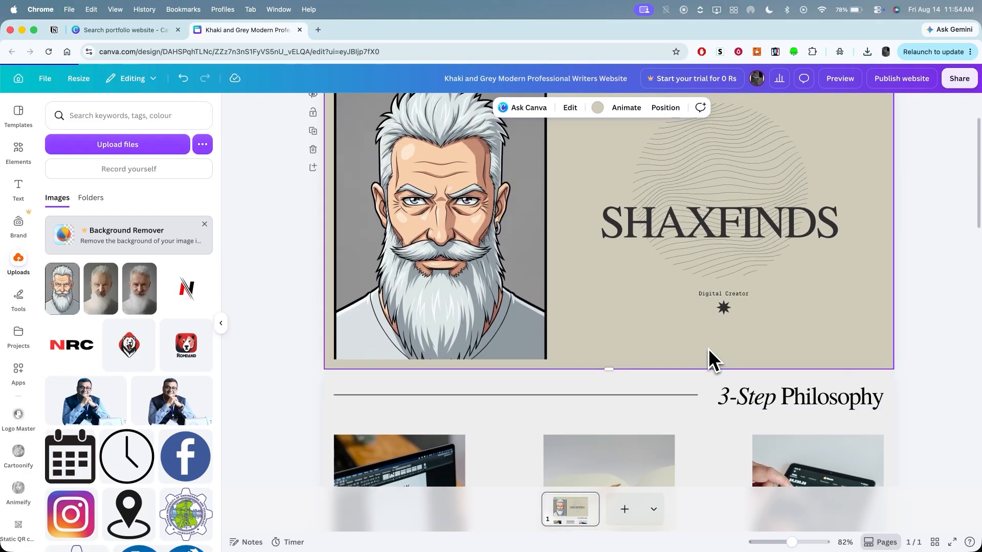
scroll(709, 353, "down", 8)
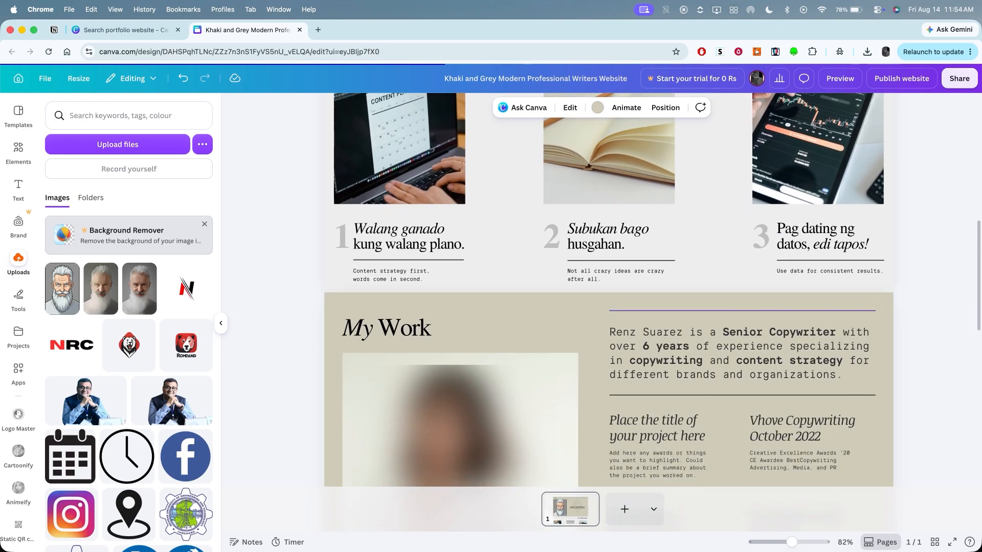
scroll(709, 353, "down", 3)
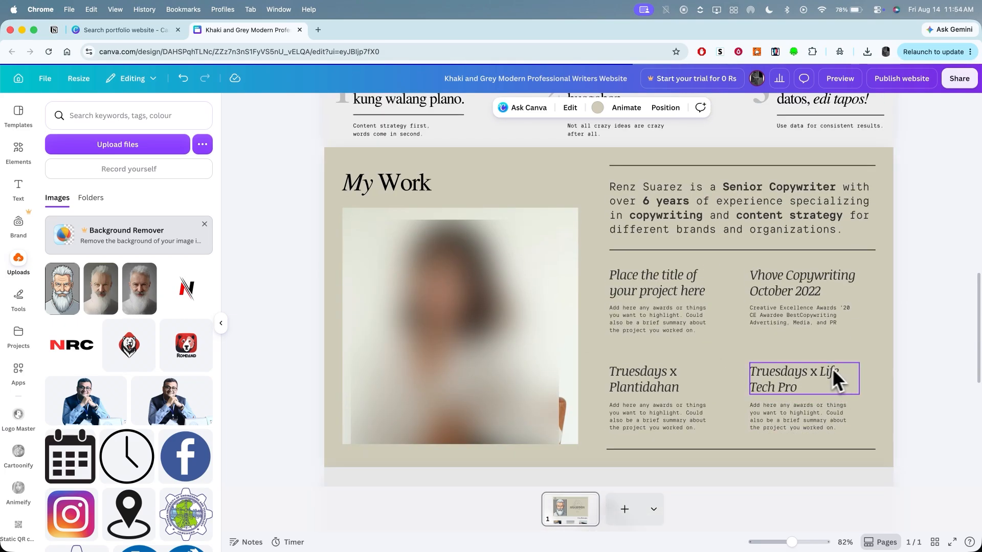
scroll(824, 369, "up", 8)
scroll(824, 368, "down", 2)
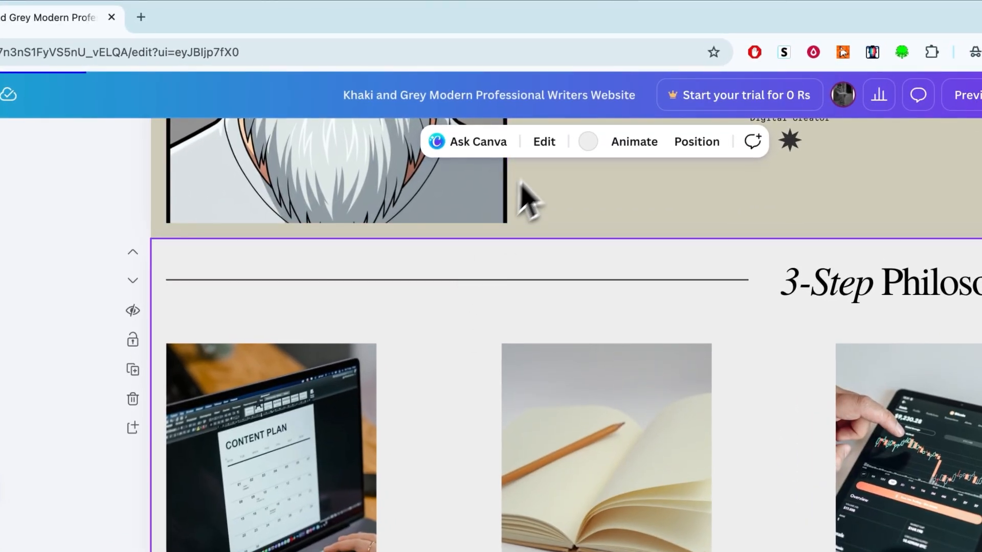
left_click(587, 143)
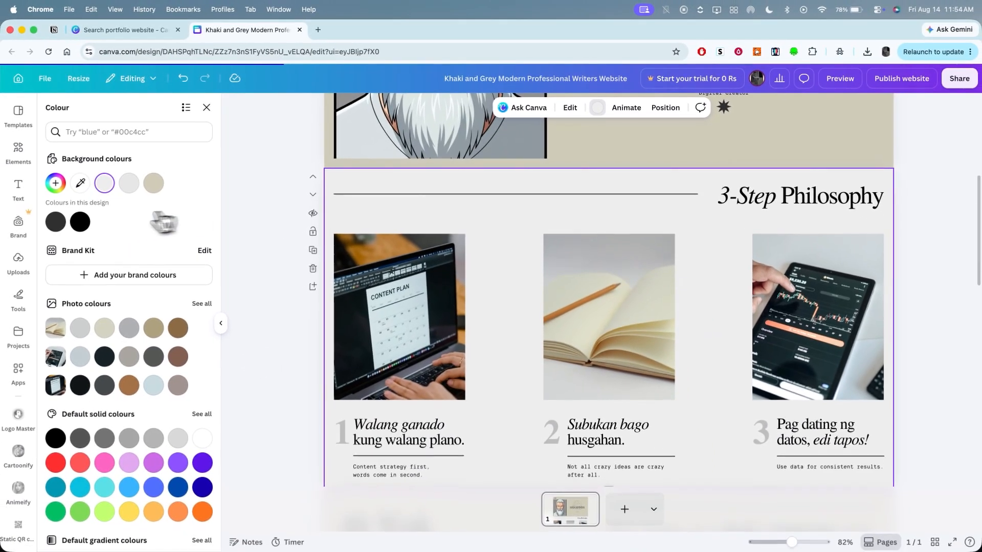
left_click(57, 222)
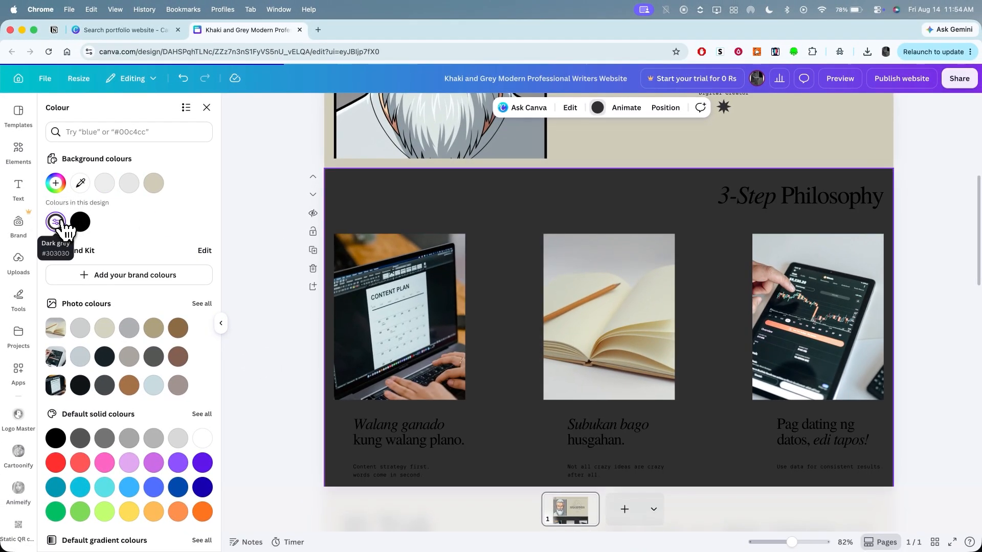
- Recolour the captions and descriptions under the three 3-Step Philosophy images to the design's light grey
left_click(401, 443)
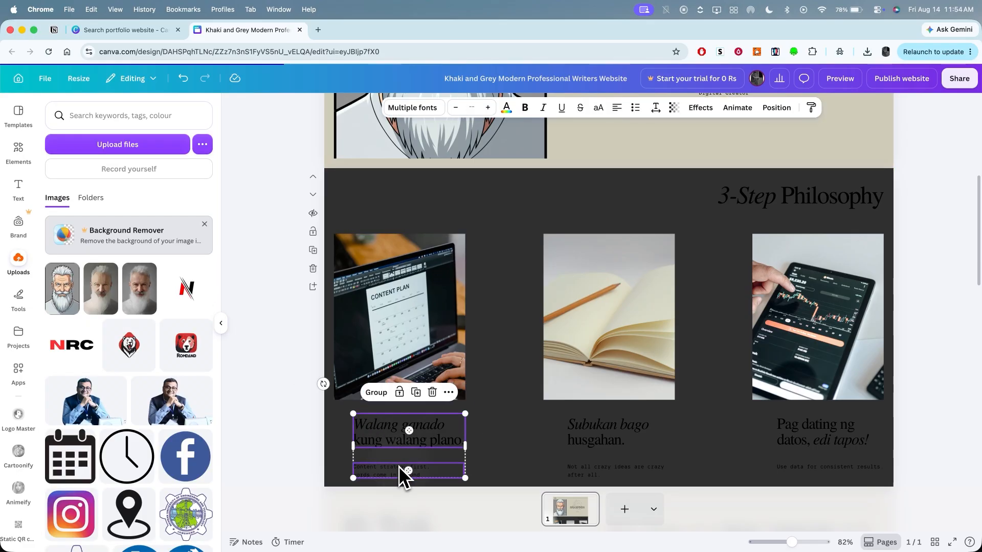
left_click(506, 107)
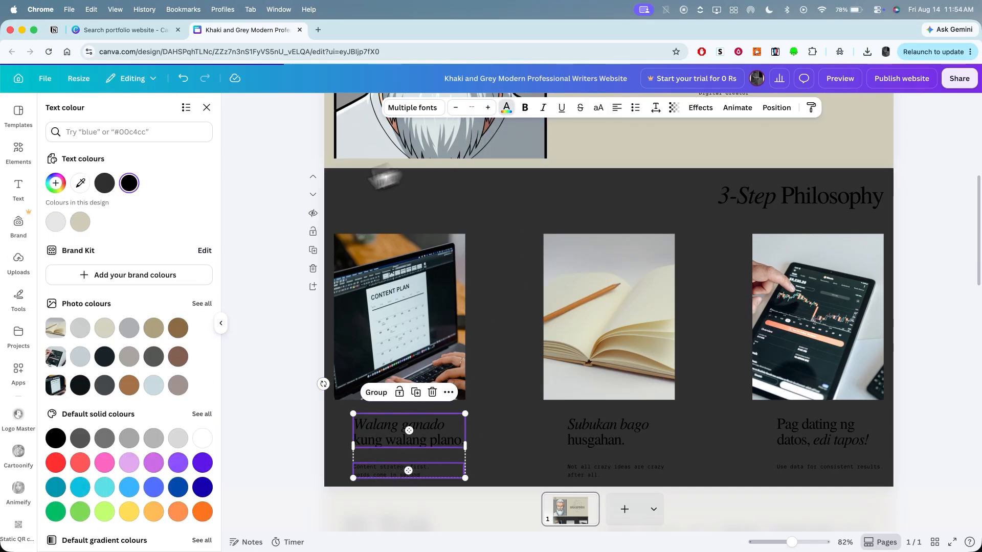
left_click(57, 223)
key("Escape")
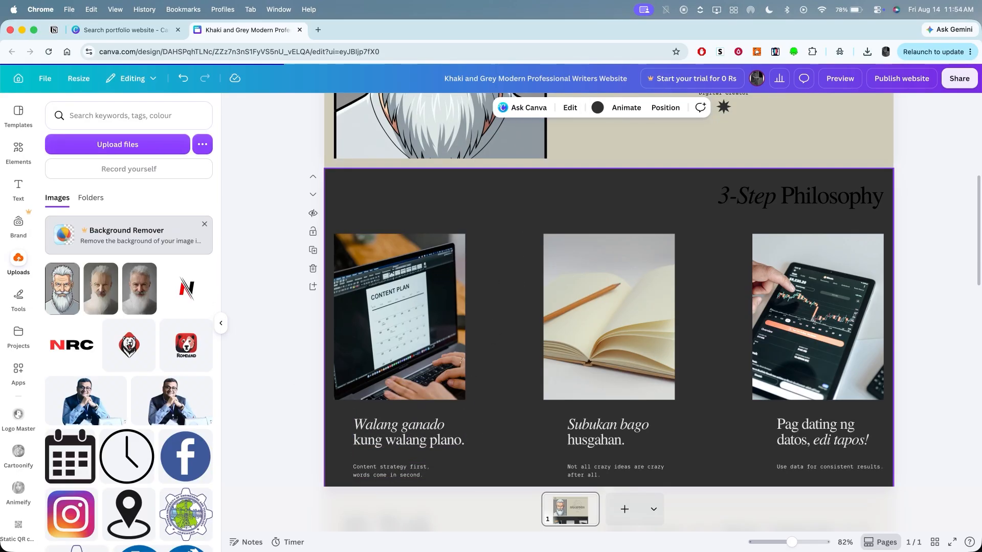
- Change the "3-Step Philosophy" heading's text colour to the same light grey
left_click(782, 193)
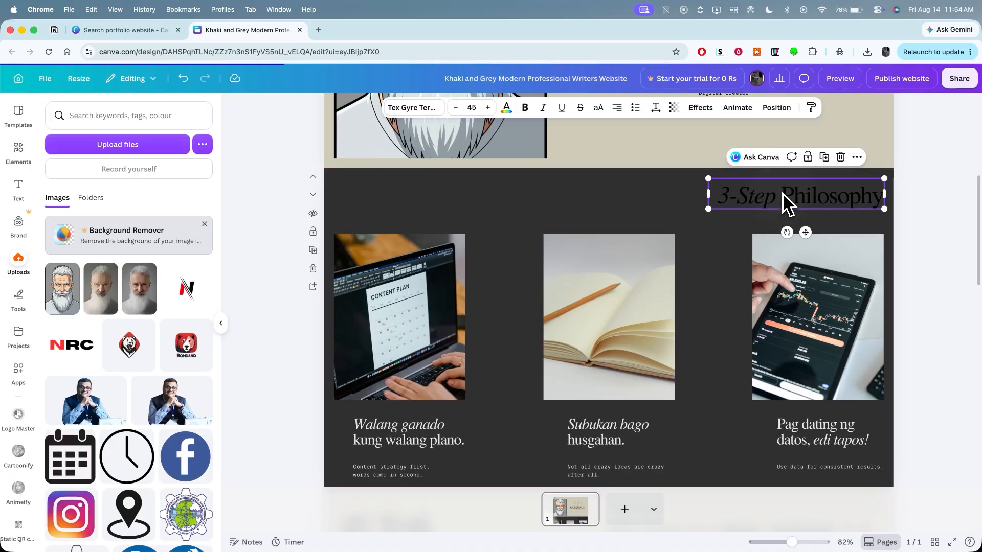
left_click(514, 112)
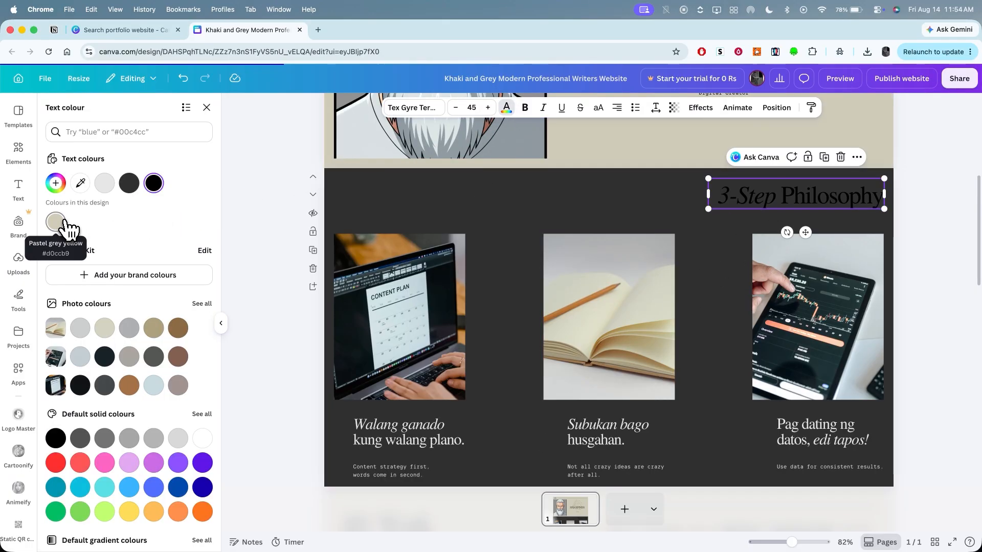
left_click(105, 184)
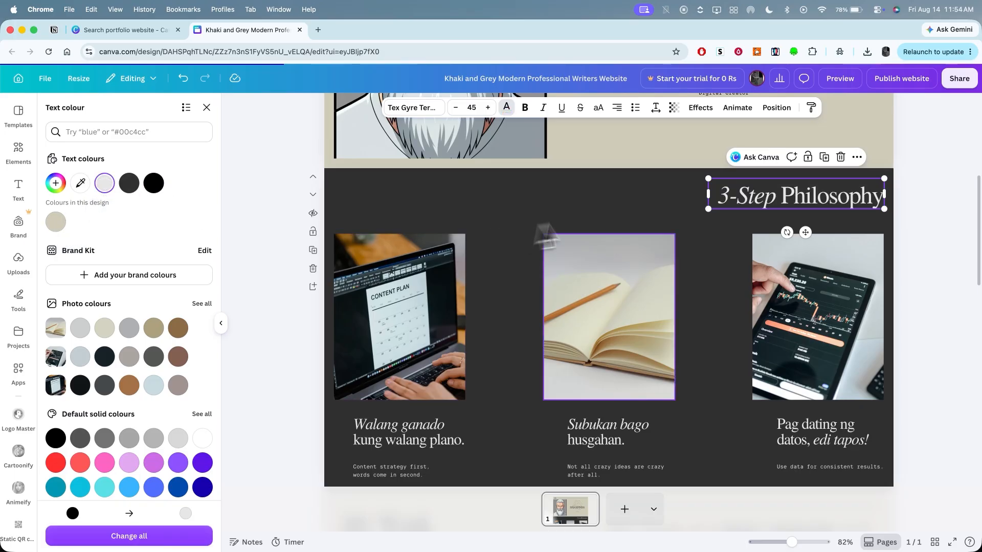
left_click(618, 219)
scroll(925, 433, "down", 3)
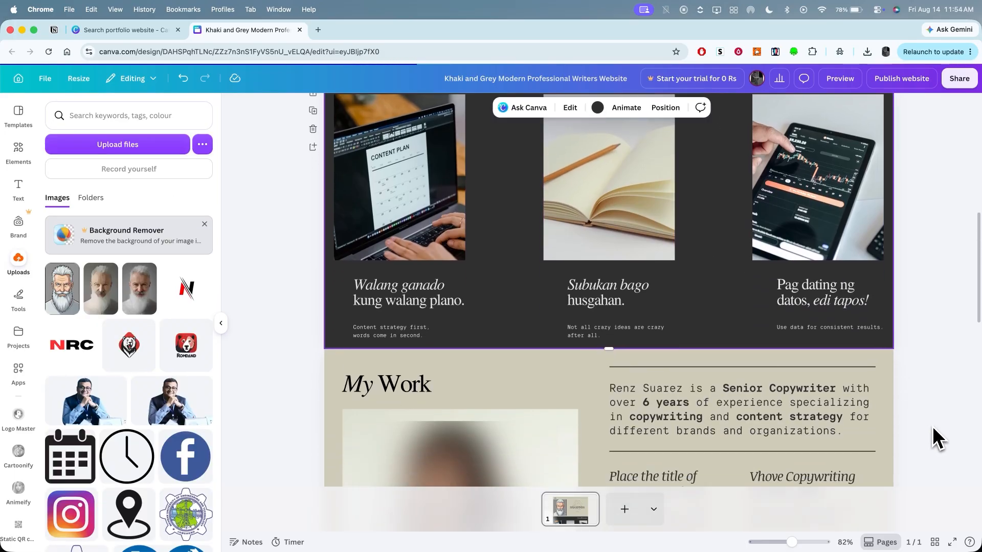
scroll(933, 429, "down", 7)
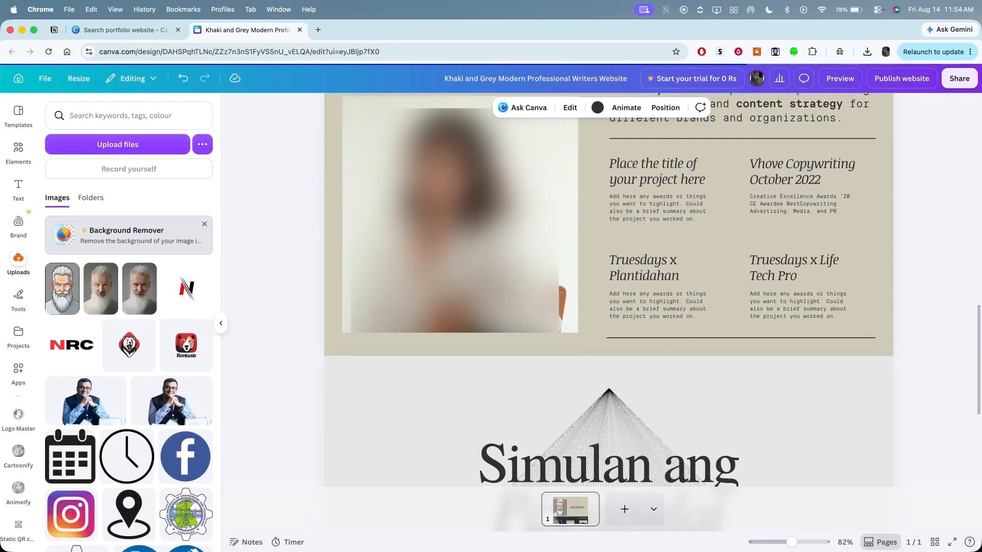
- Replace the portrait photo in the My Work section with the uploaded red ROMDAND bear logo
scroll(609, 290, "up", 2)
scroll(609, 290, "down", 6)
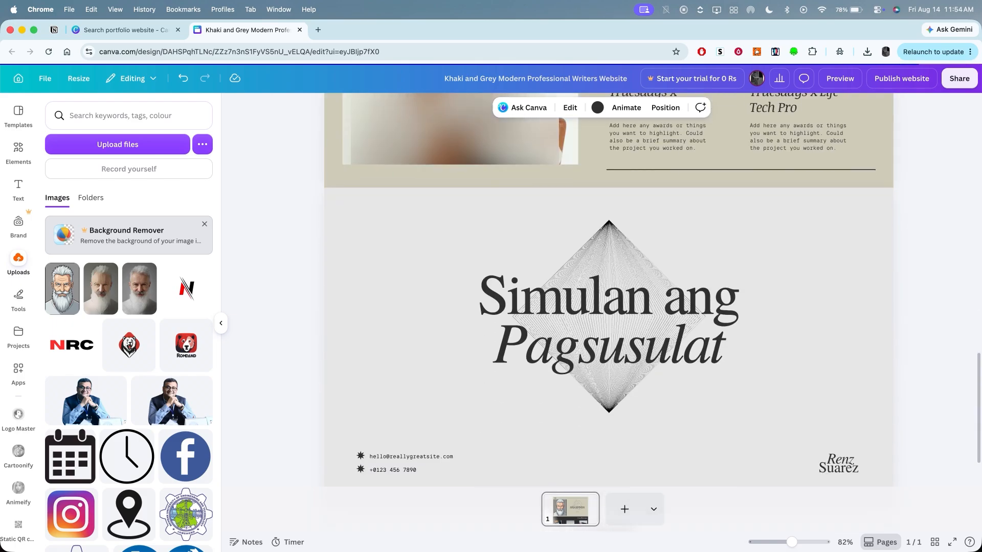
scroll(936, 438, "up", 6)
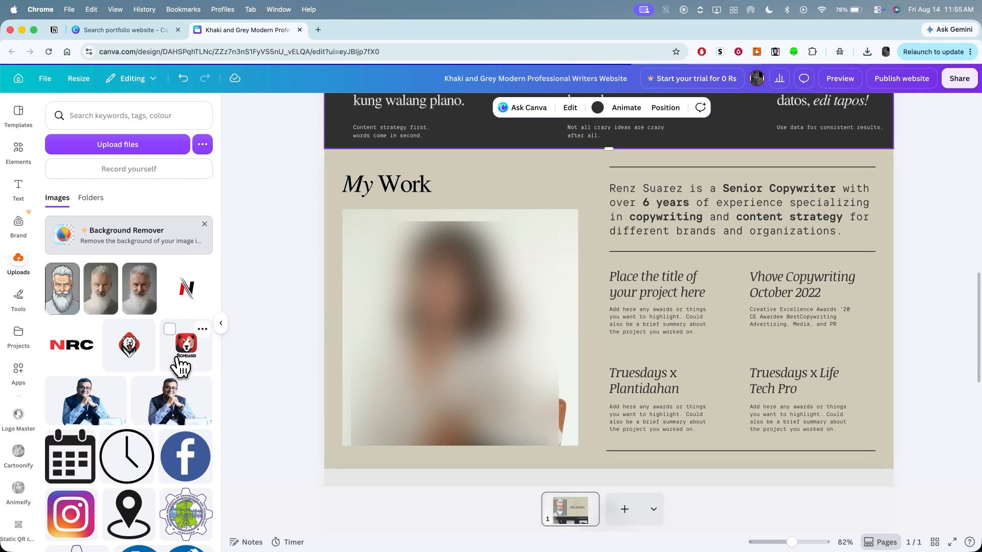
left_click_drag(184, 358, 478, 341)
left_click(940, 335)
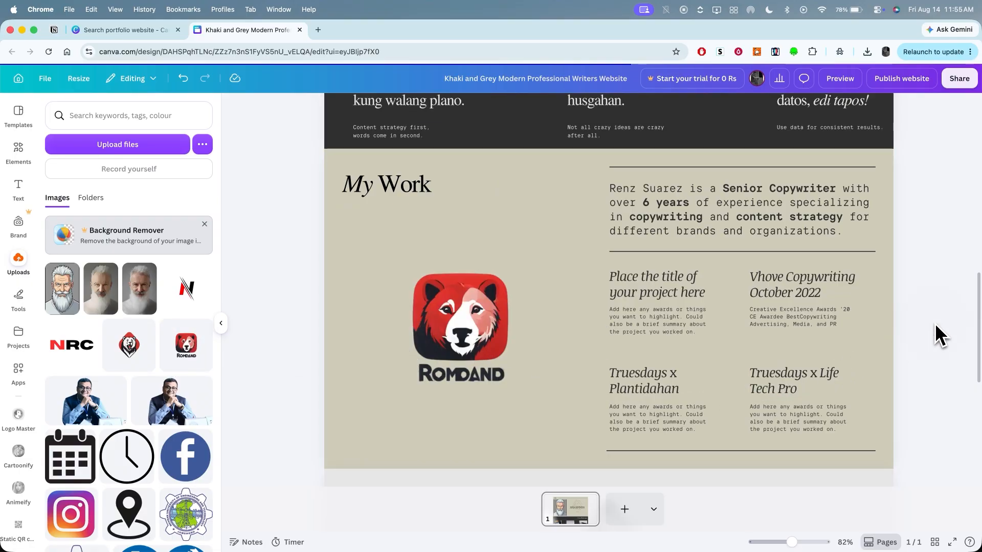
left_click_drag(449, 339, 452, 339)
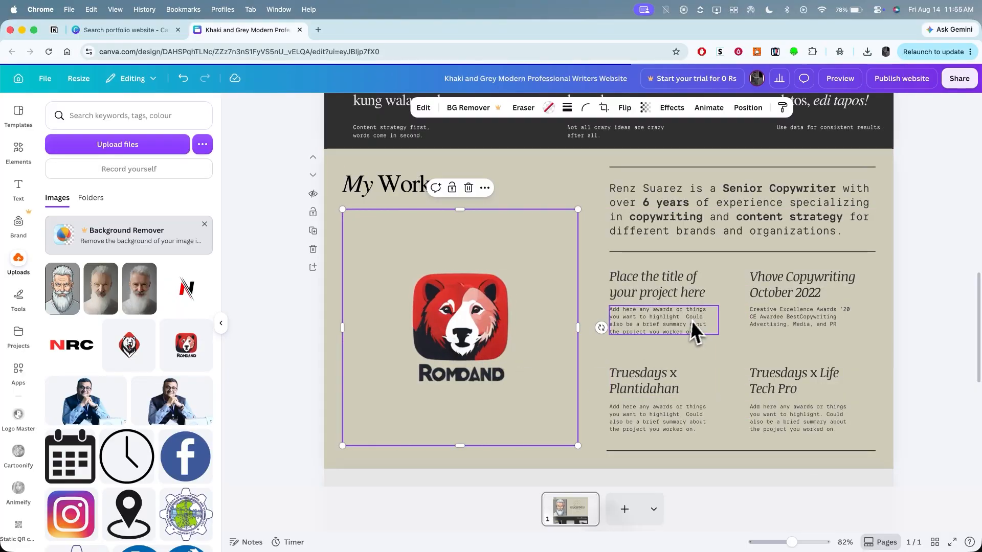
left_click(755, 359)
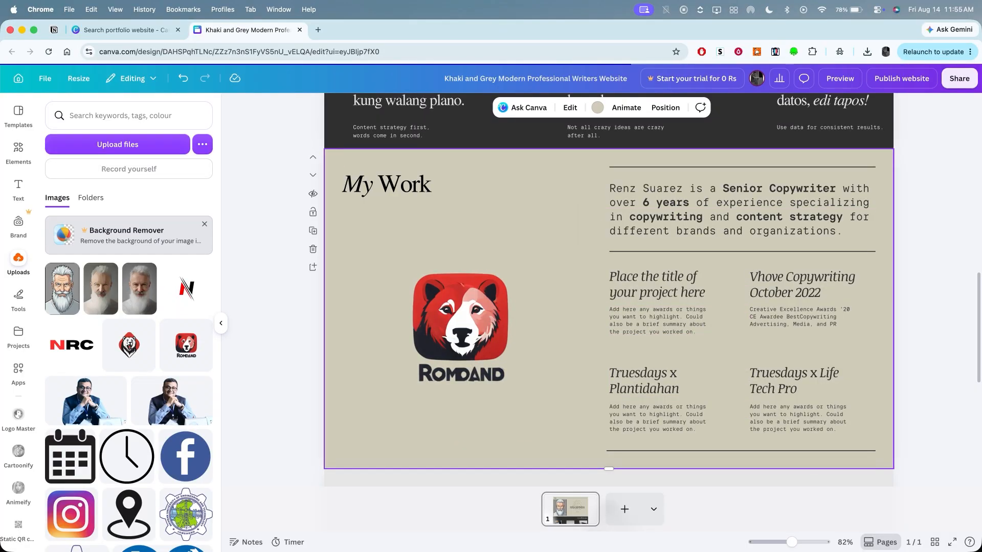
- Delete the closing "Simulan ang Pagsusulat" contact section from the website
scroll(530, 267, "up", 6)
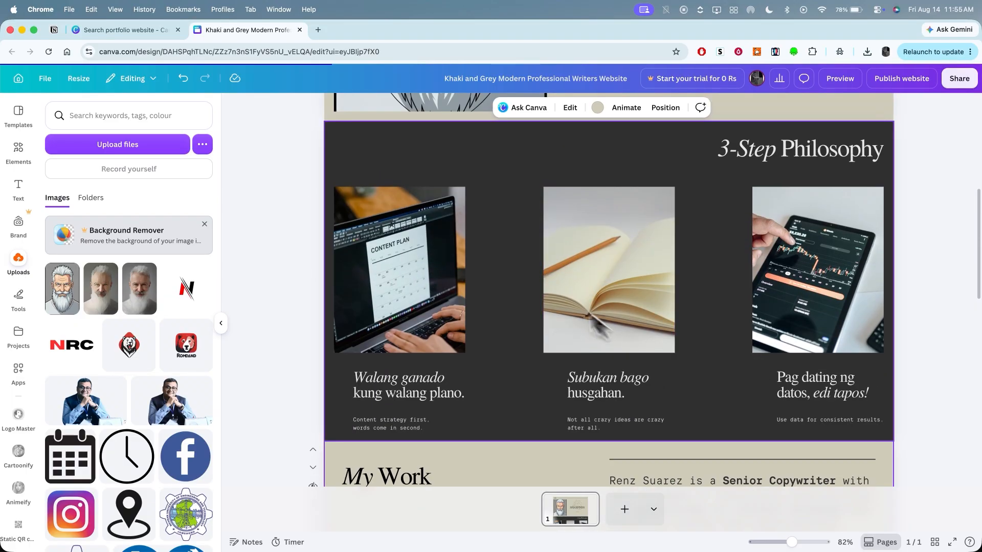
scroll(530, 267, "down", 8)
scroll(528, 269, "down", 5)
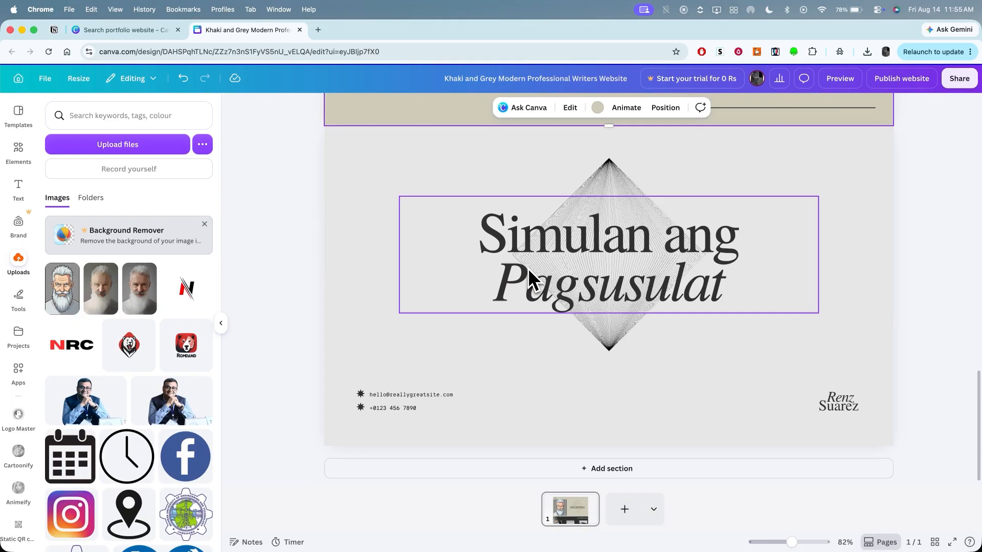
left_click(419, 346)
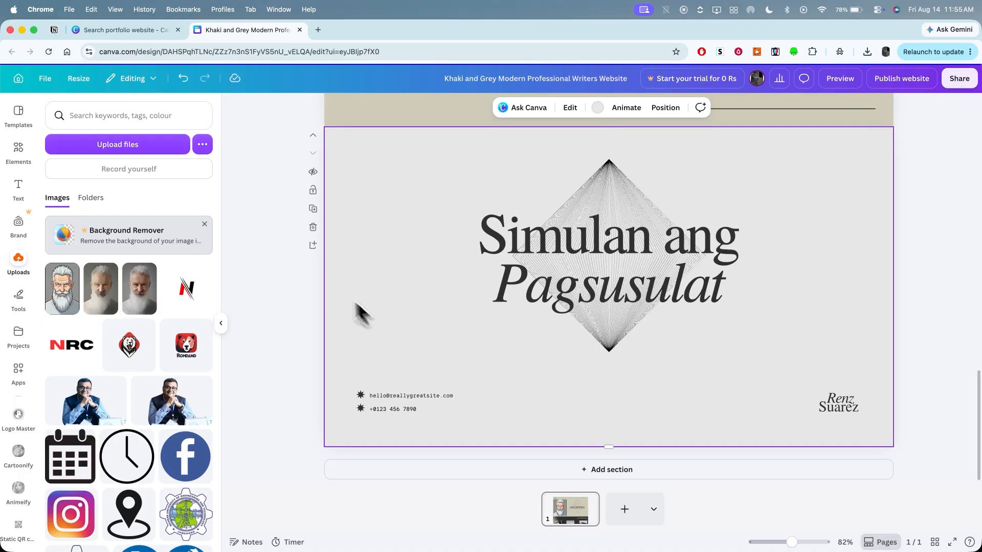
left_click(312, 227)
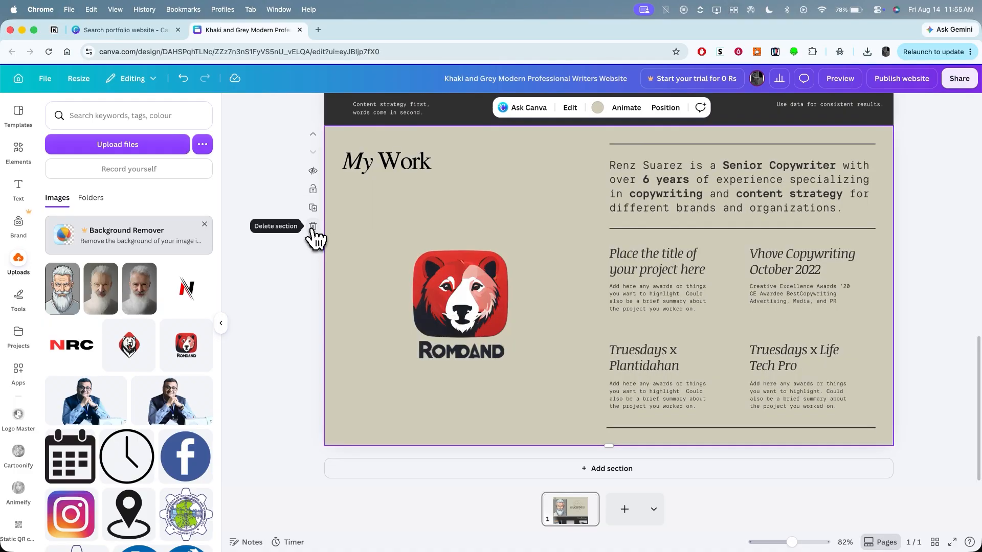
- Delete the "Place the title of your project here" heading and its description from the My Work section
left_click(661, 272)
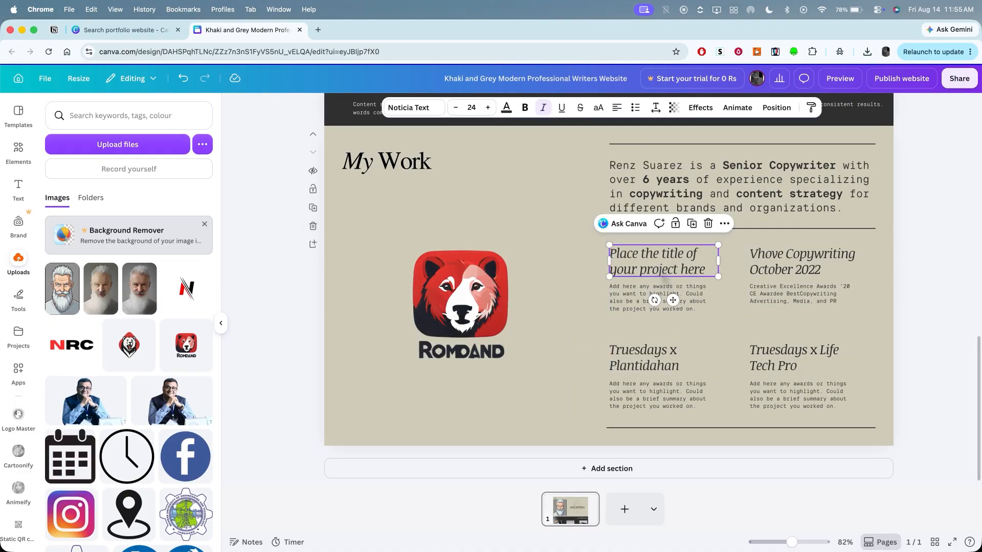
key("Delete")
left_click(663, 291)
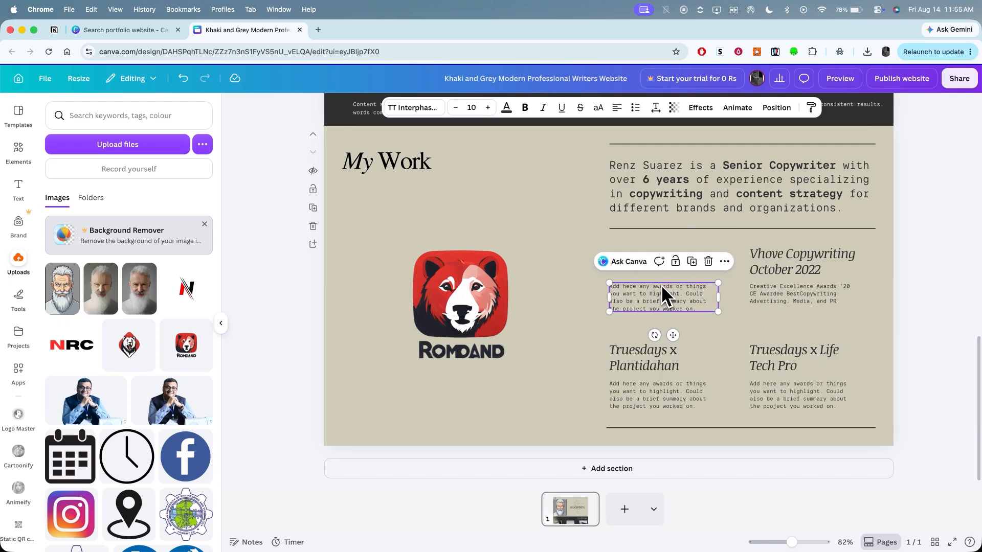
key("Delete")
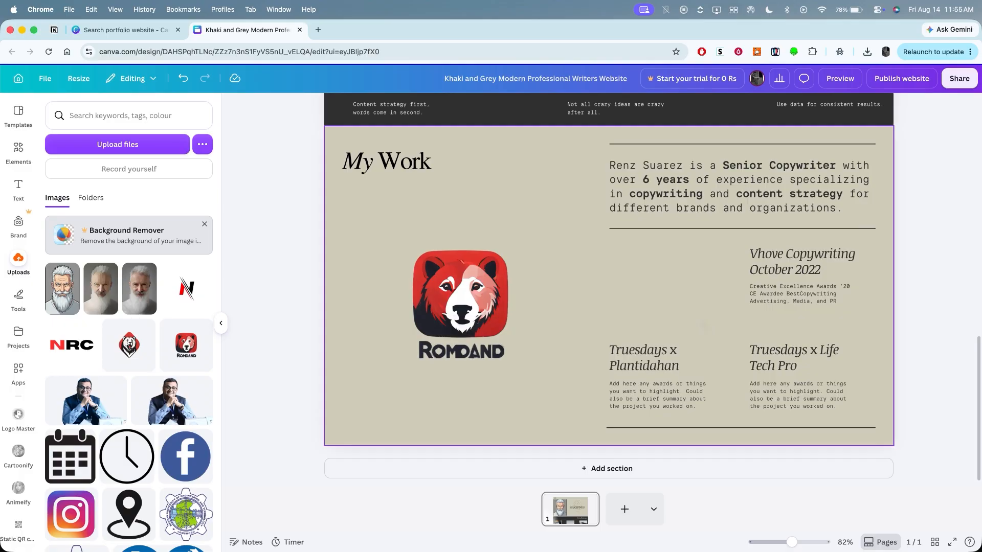
- Copy the introductory paragraph together with the remaining project titles and descriptions in the My Work section
scroll(701, 322, "up", 4)
scroll(566, 381, "down", 4)
left_click(694, 203)
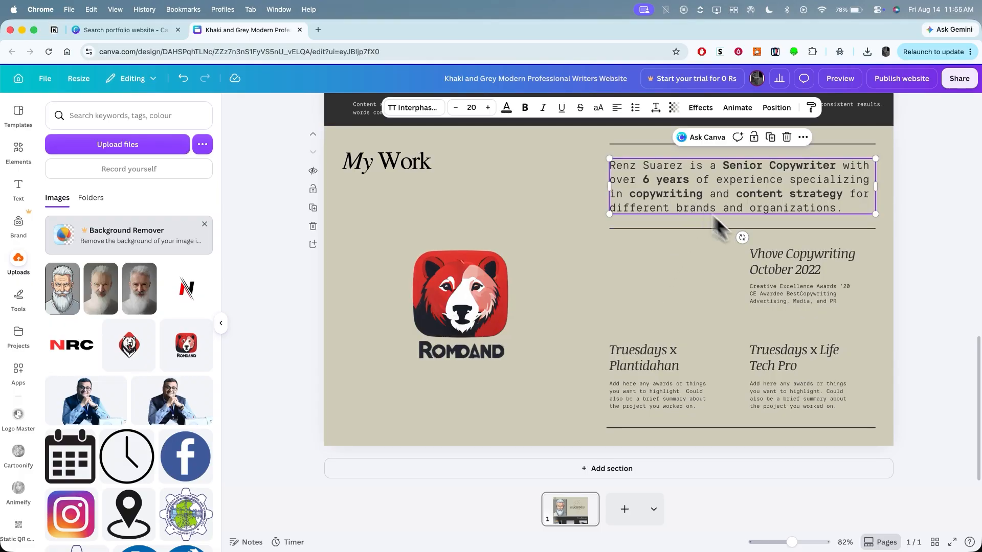
left_click(779, 262, "shift")
left_click(784, 292, "shift")
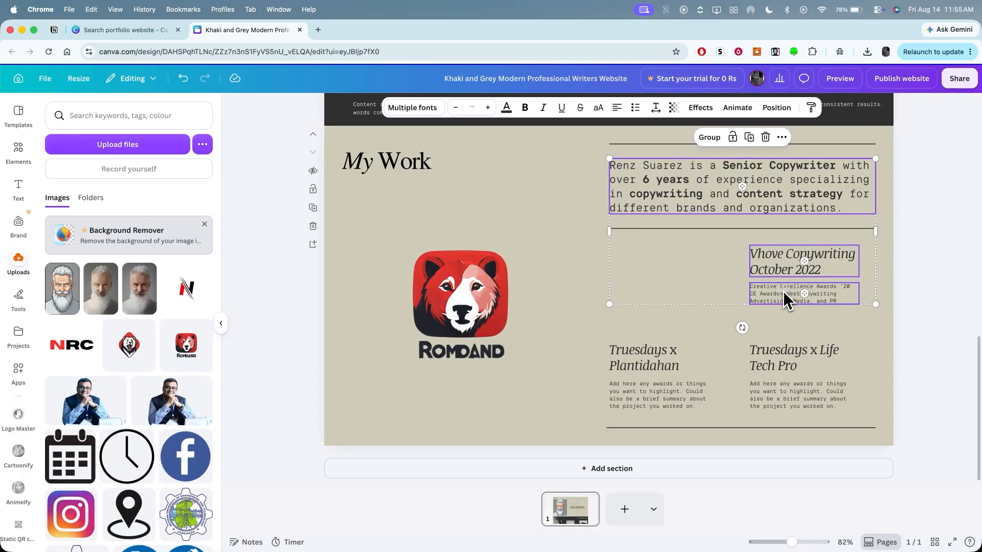
left_click(787, 358, "shift")
left_click(788, 391, "shift")
left_click(691, 401, "shift")
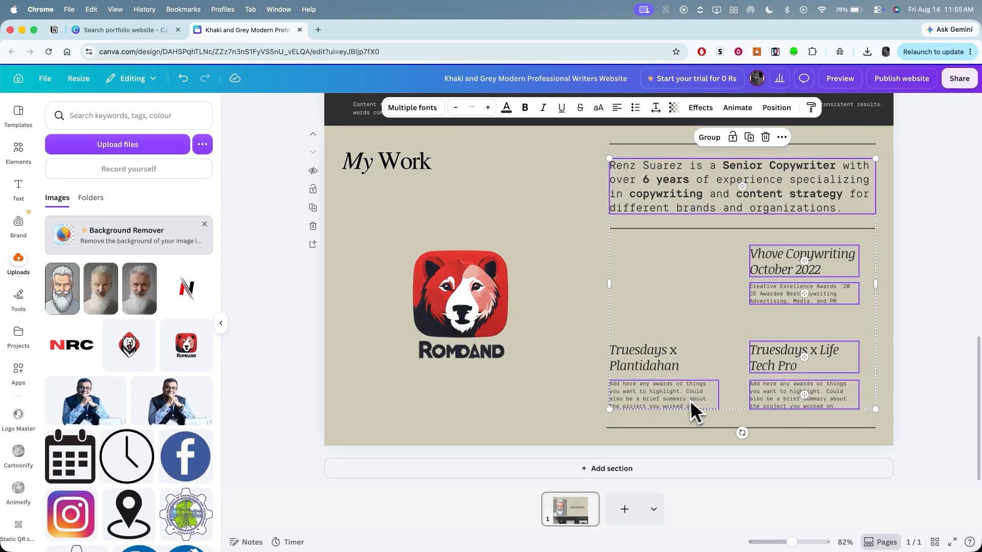
left_click(667, 372, "shift")
right_click(661, 364)
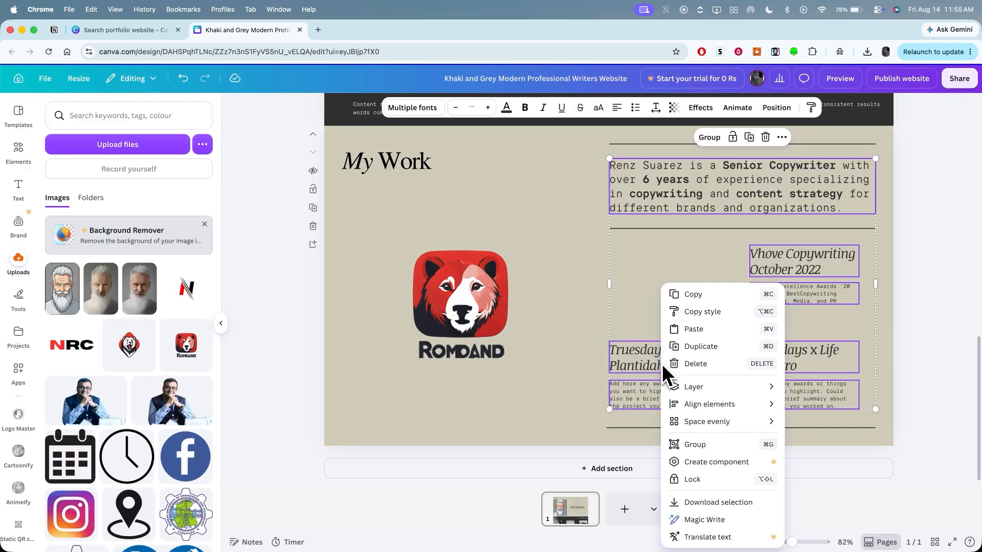
left_click(697, 313)
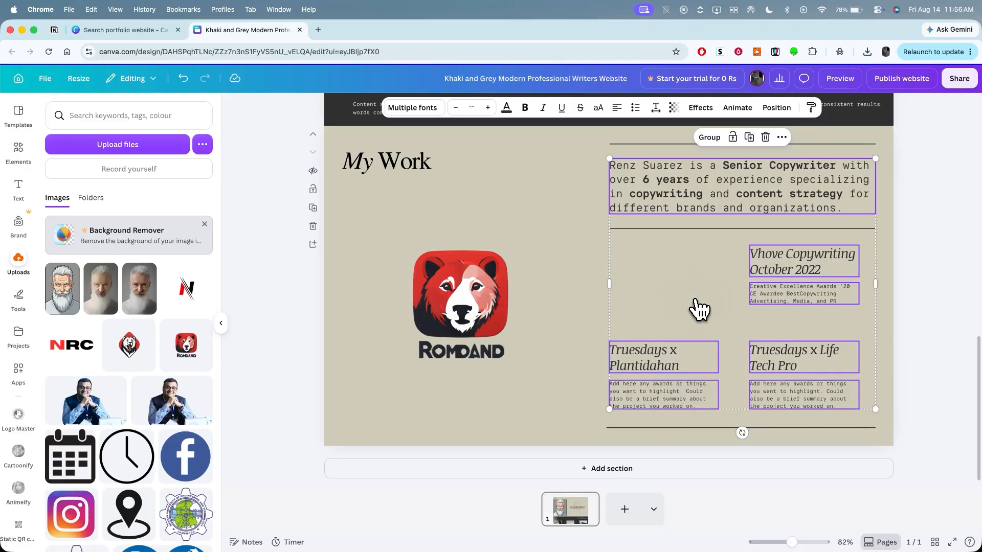
- Add a blank section below My Work and paste the copied text blocks into it
left_click(317, 247)
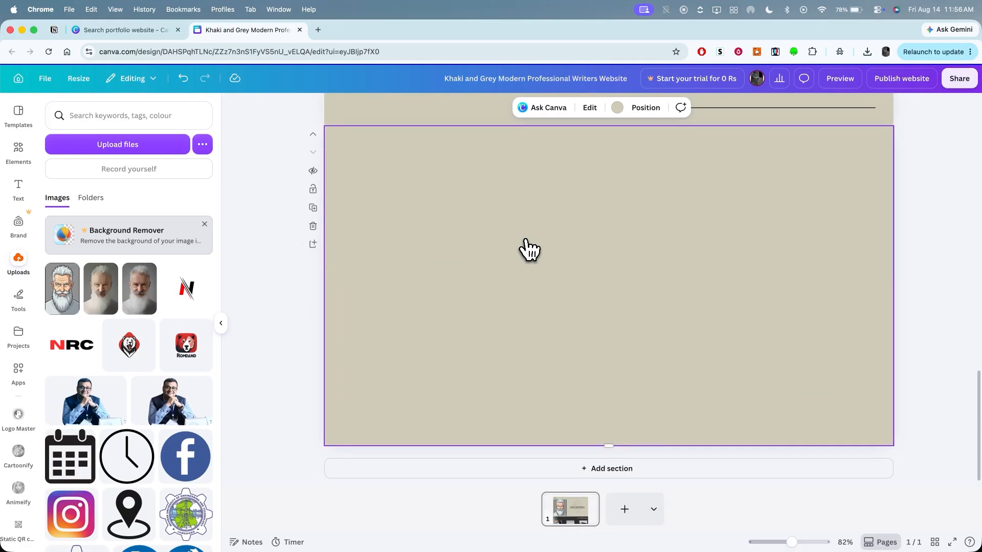
key("super+v")
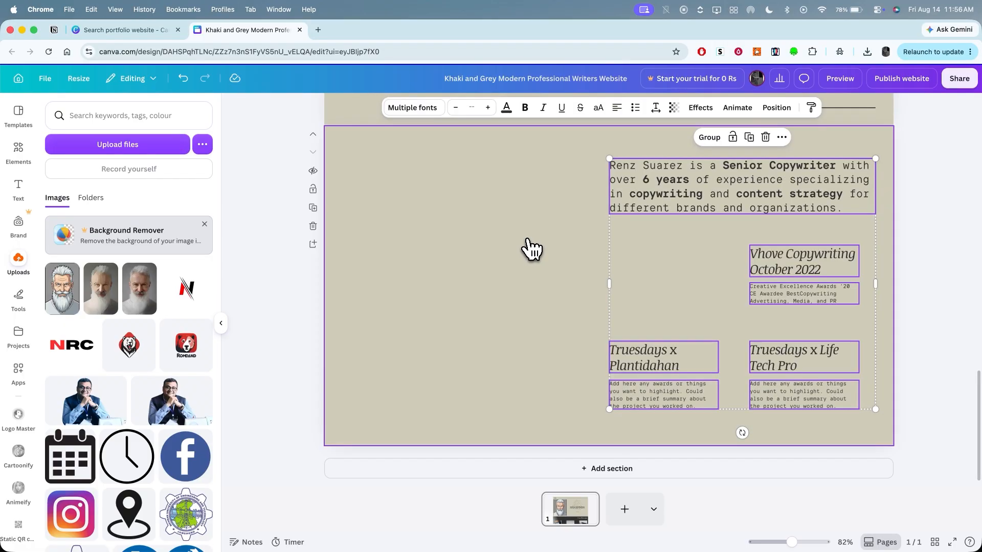
left_click(601, 272)
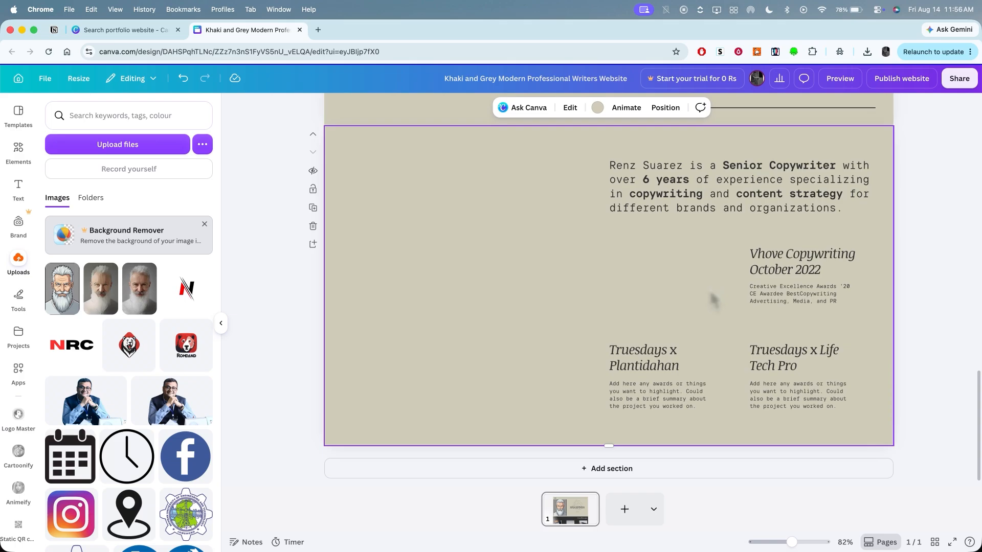
- Duplicate the 3-Step Philosophy section
scroll(711, 299, "up", 5)
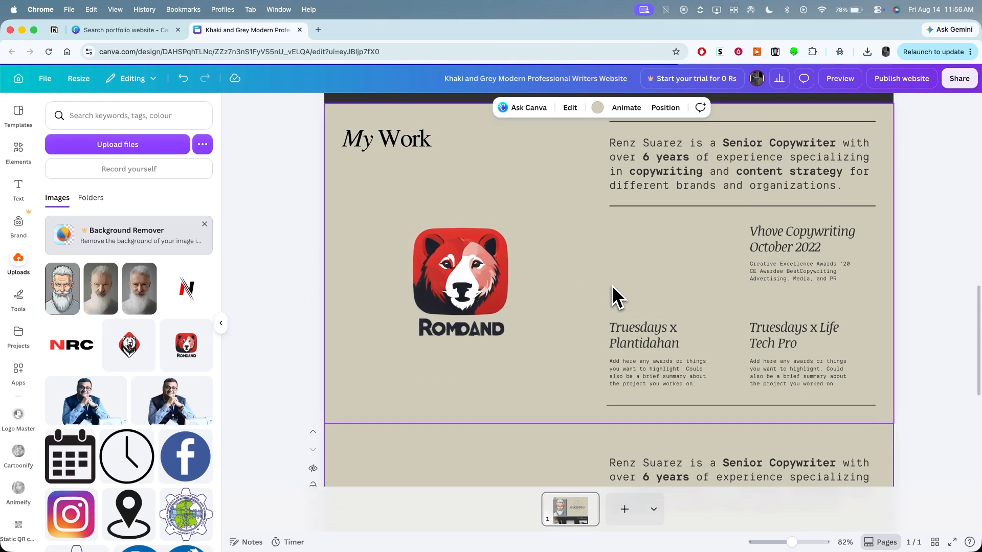
scroll(612, 286, "up", 5)
left_click(503, 288)
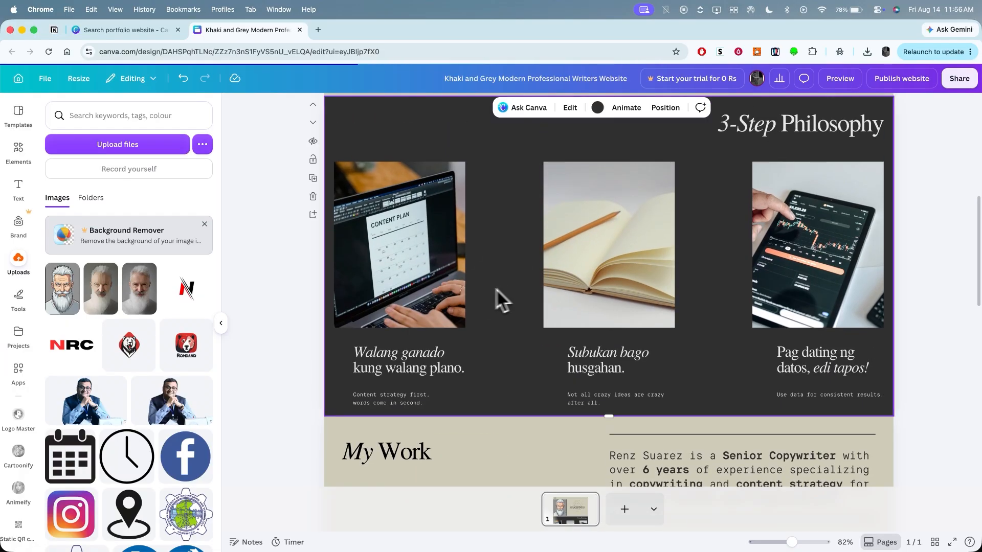
left_click(318, 182)
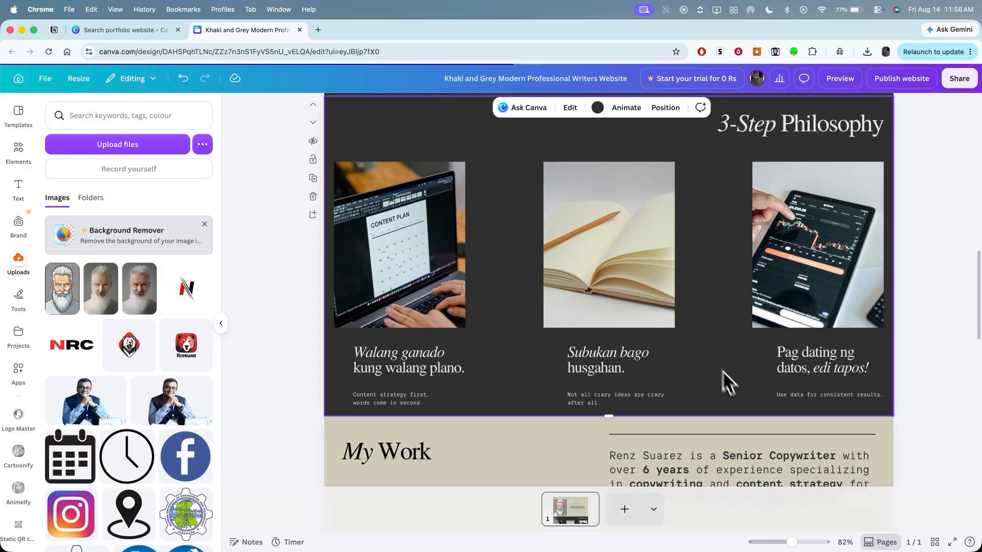
- Delete the duplicate 3-Step Philosophy section and the added section with the pasted text at the end of the website
scroll(916, 390, "down", 10)
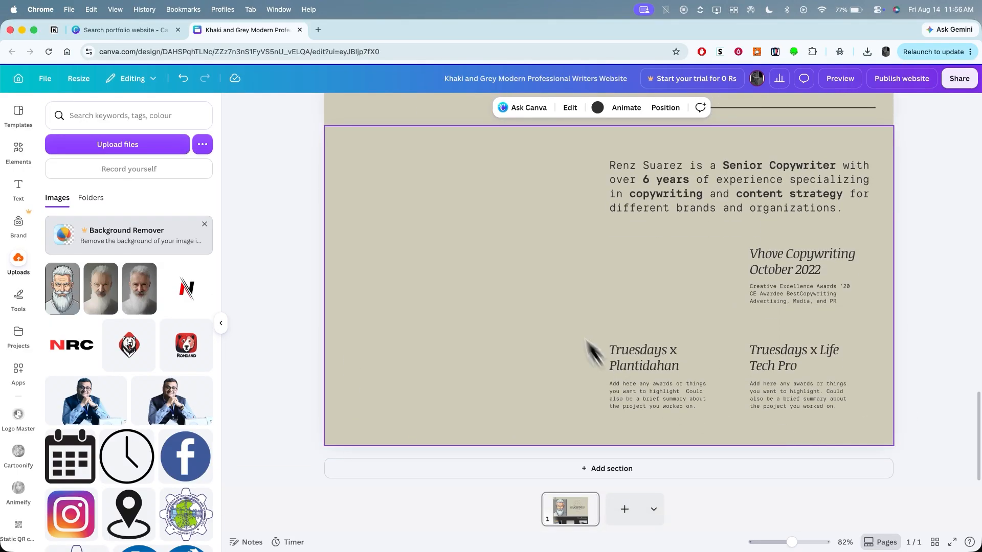
scroll(571, 308, "up", 8)
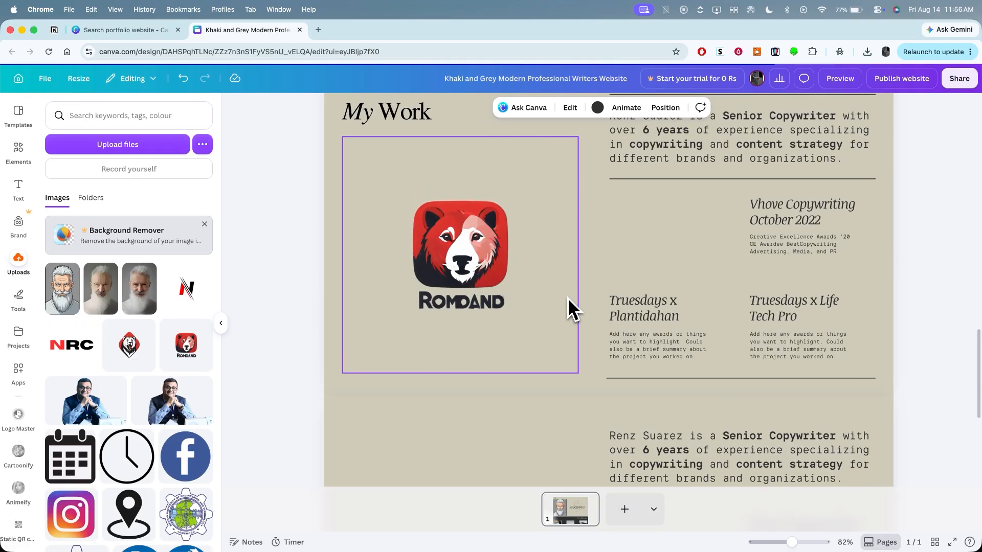
scroll(565, 300, "up", 6)
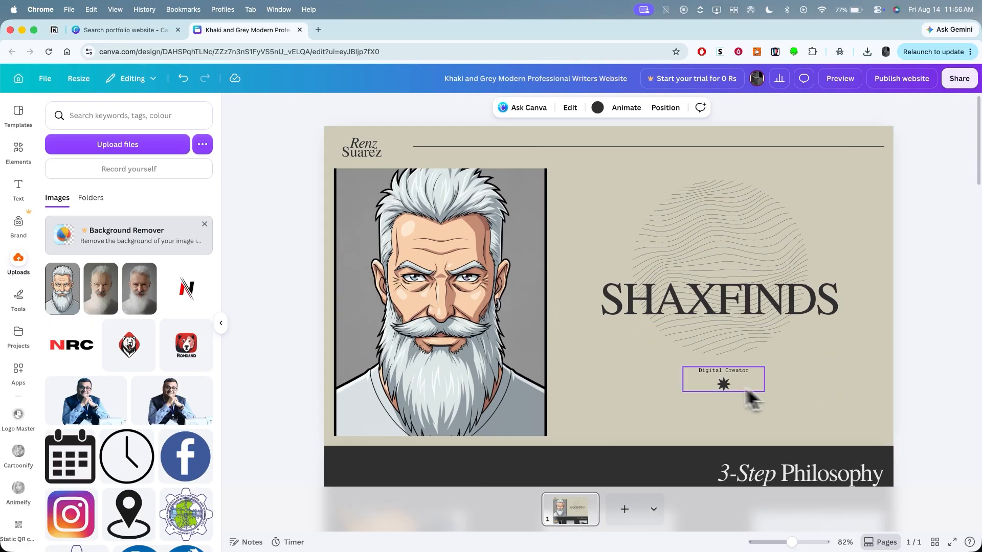
scroll(854, 398, "down", 7)
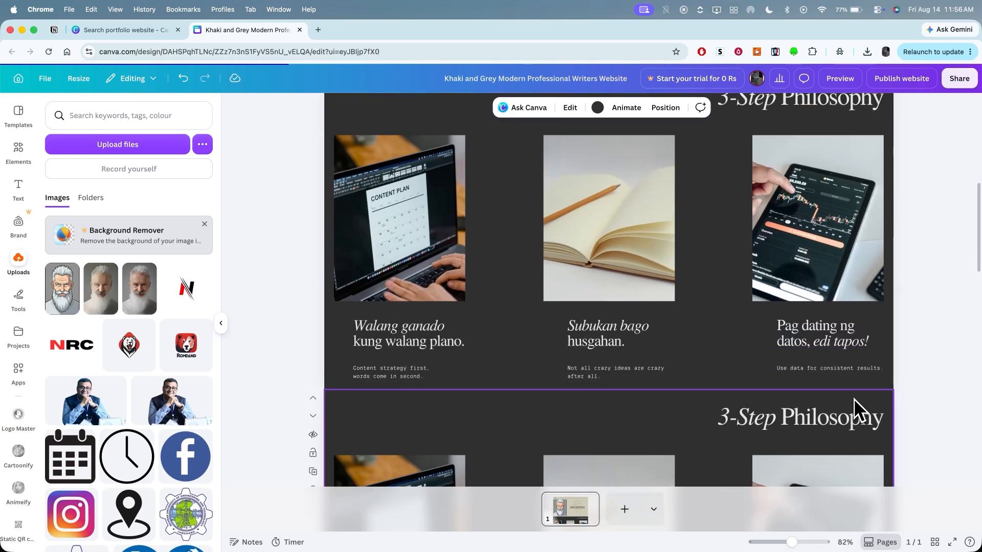
scroll(854, 398, "down", 6)
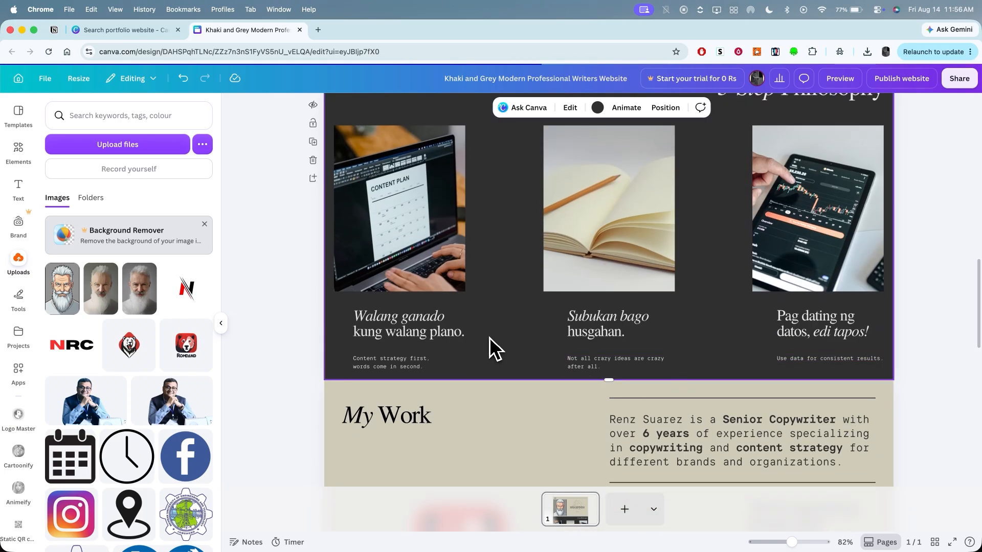
left_click(313, 161)
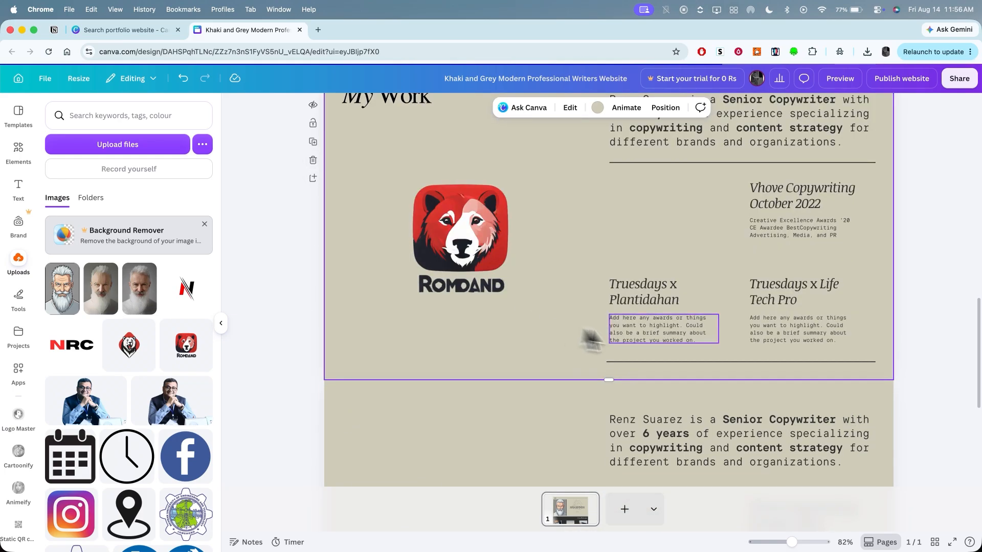
scroll(674, 292, "down", 5)
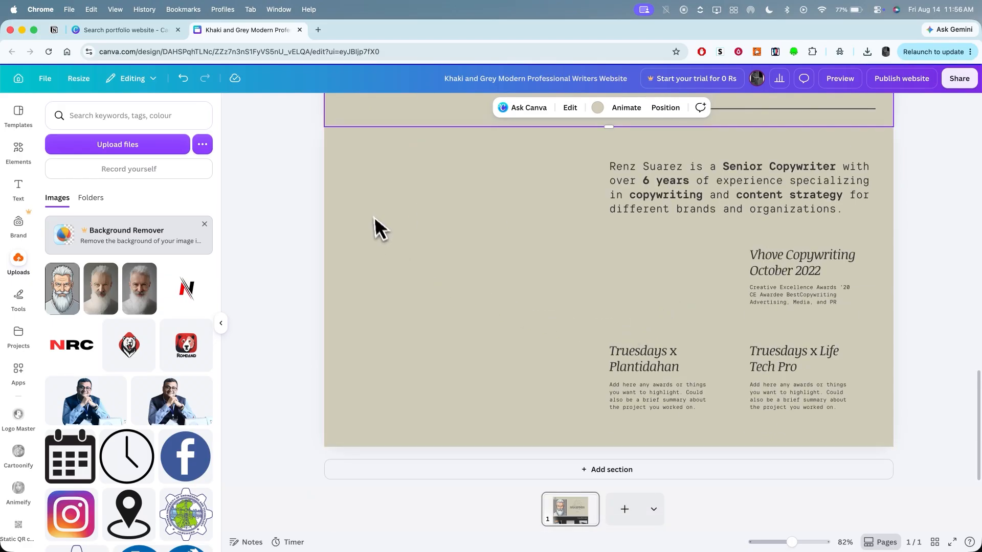
left_click(313, 228)
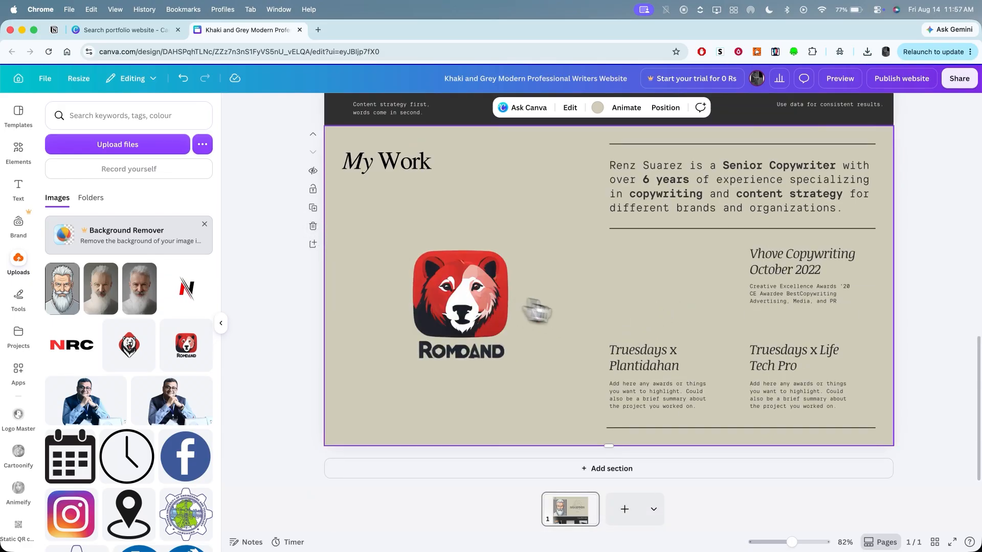
- Preview the website in desktop view and look through its sections from the header down to My Work
scroll(603, 321, "up", 10)
scroll(606, 321, "down", 2)
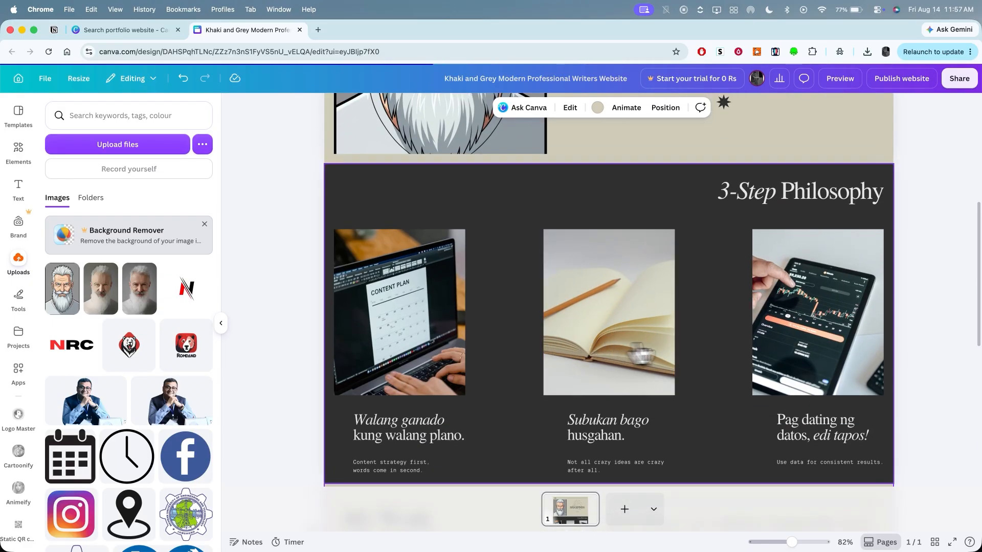
scroll(745, 351, "down", 2)
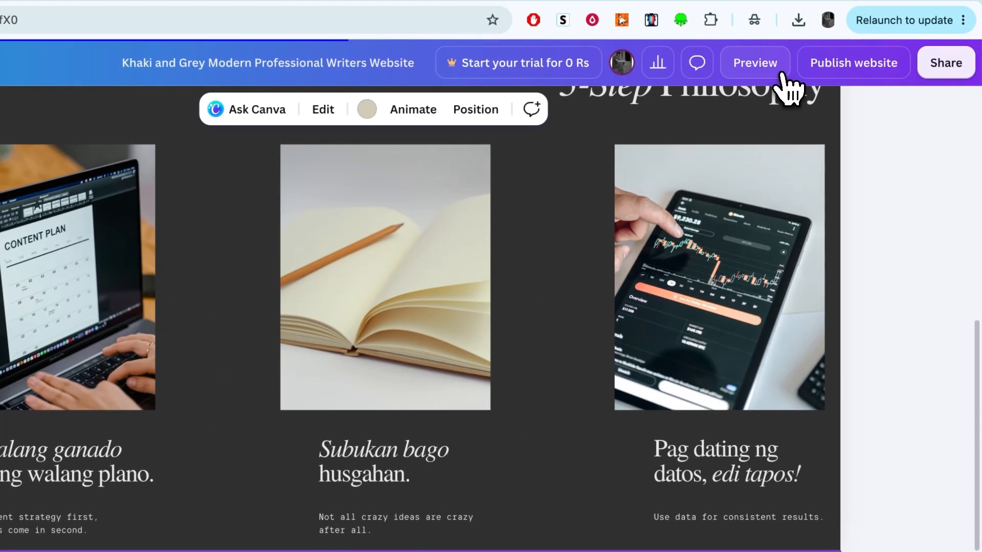
left_click(840, 78)
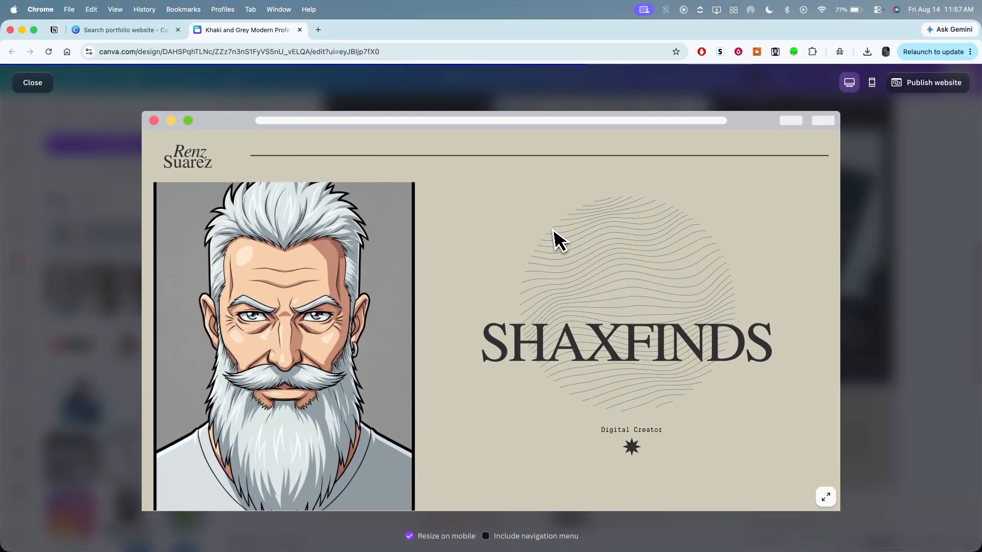
scroll(557, 305, "down", 5)
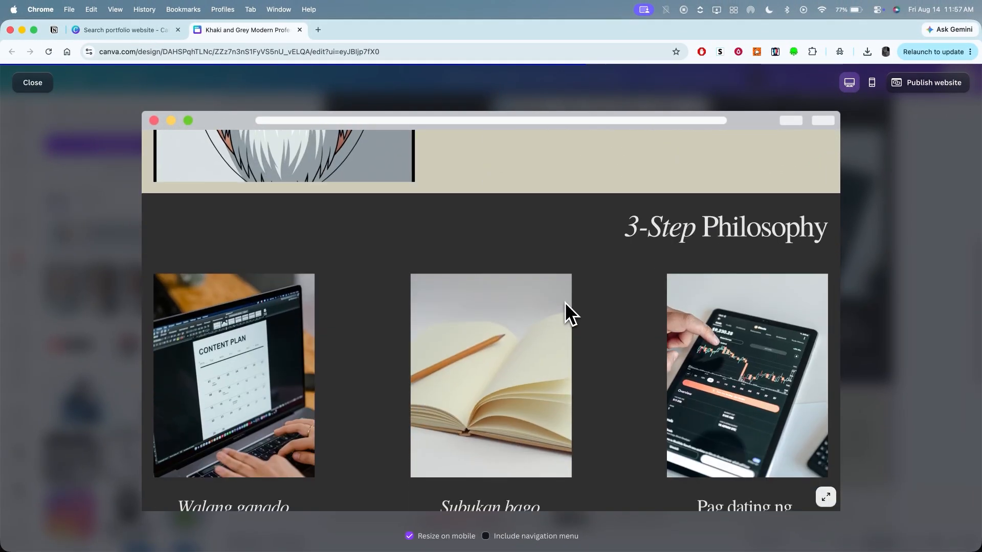
scroll(565, 302, "down", 6)
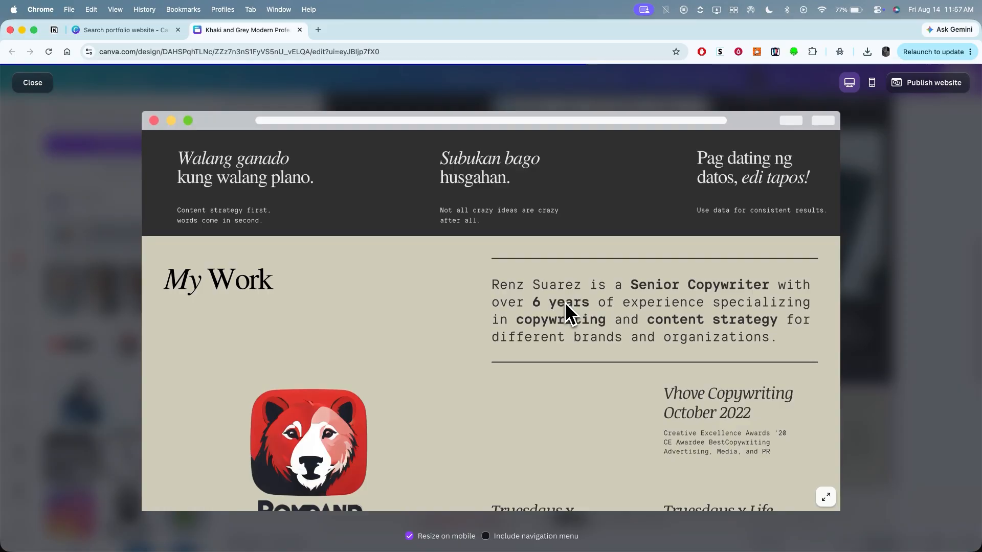
- Preview the website in mobile view, look through its sections from the header to My Work, and close the preview
scroll(565, 304, "up", 10)
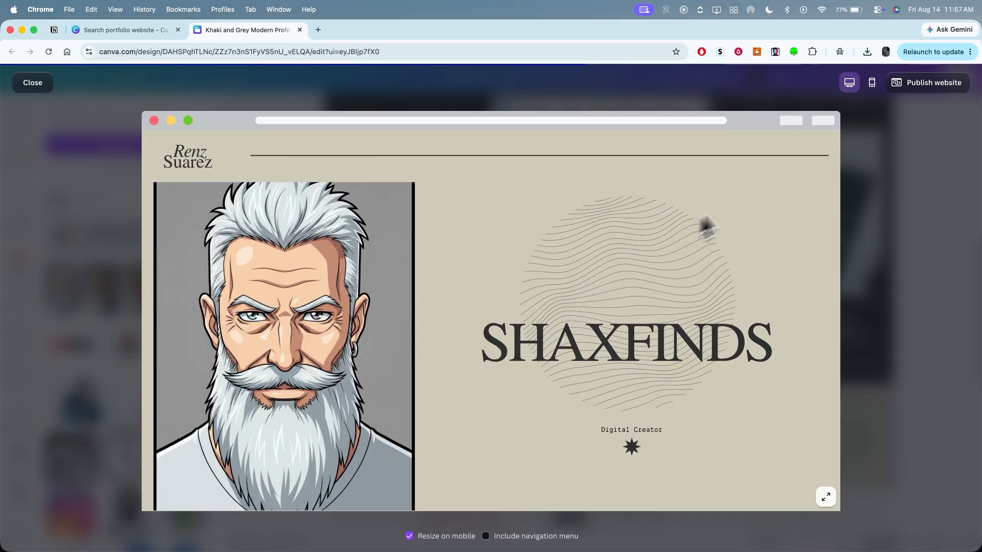
left_click(873, 85)
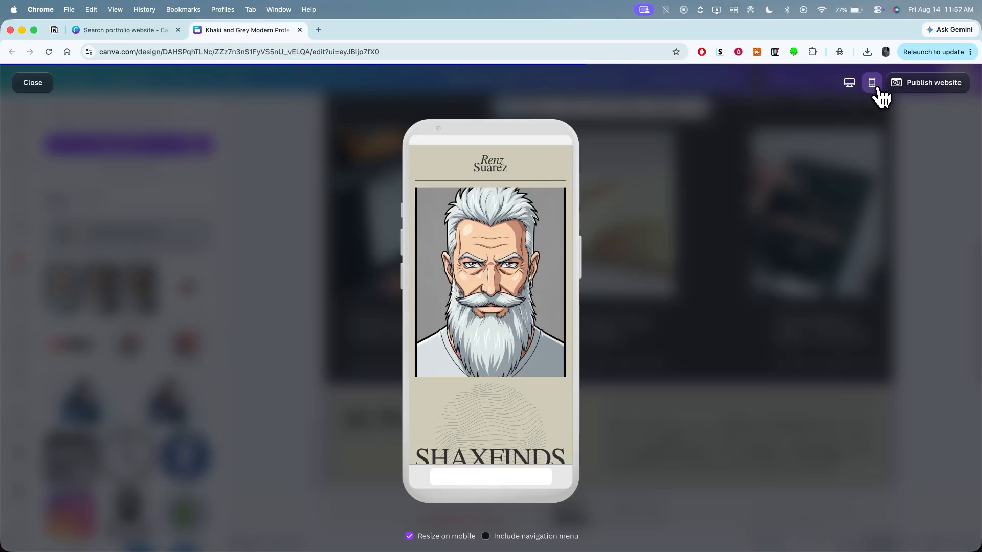
scroll(519, 287, "down", 15)
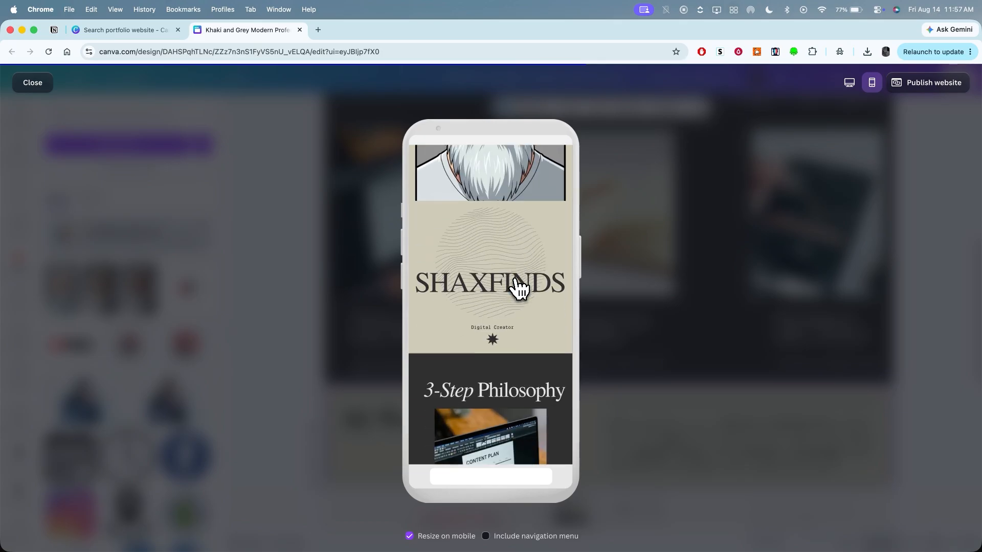
scroll(491, 305, "down", 10)
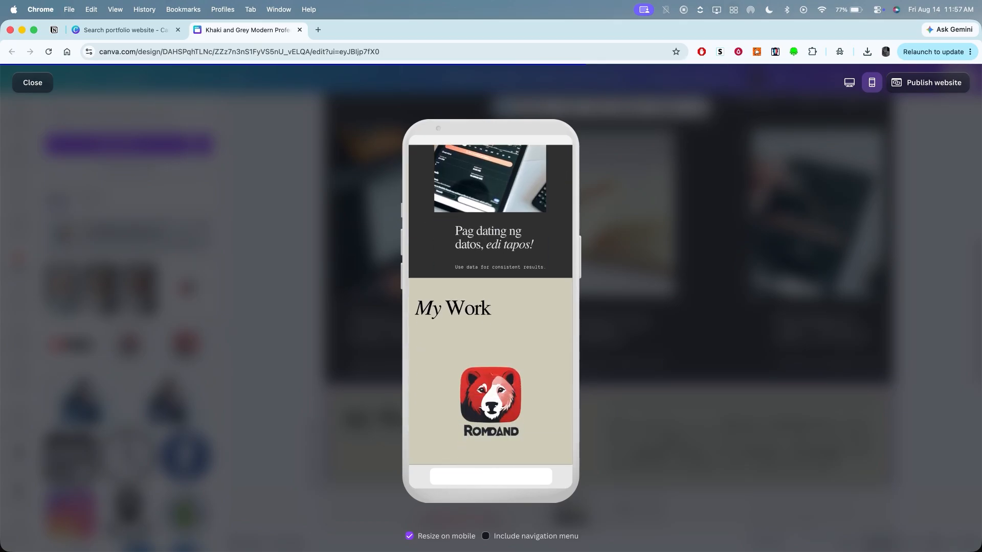
scroll(490, 305, "up", 6)
scroll(491, 305, "up", 15)
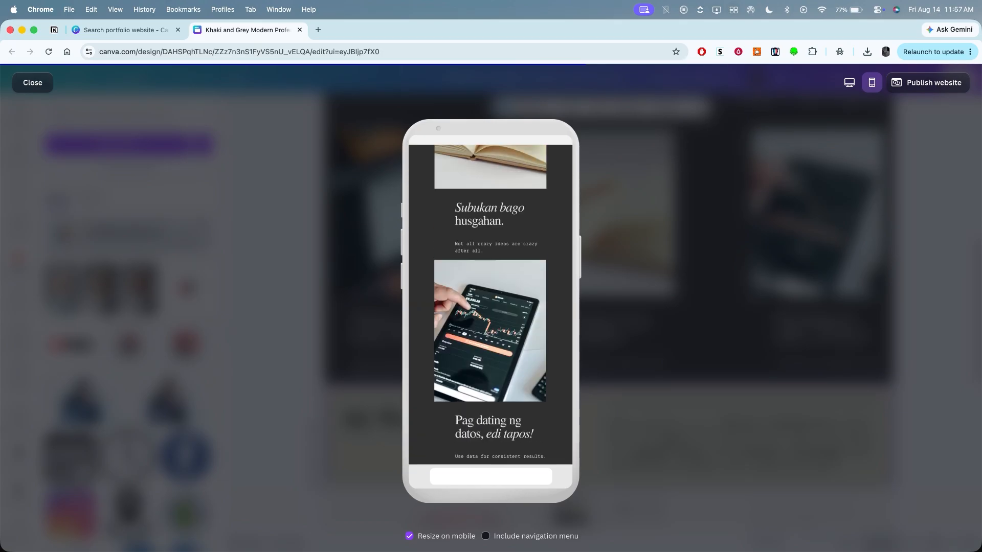
scroll(516, 286, "up", 3)
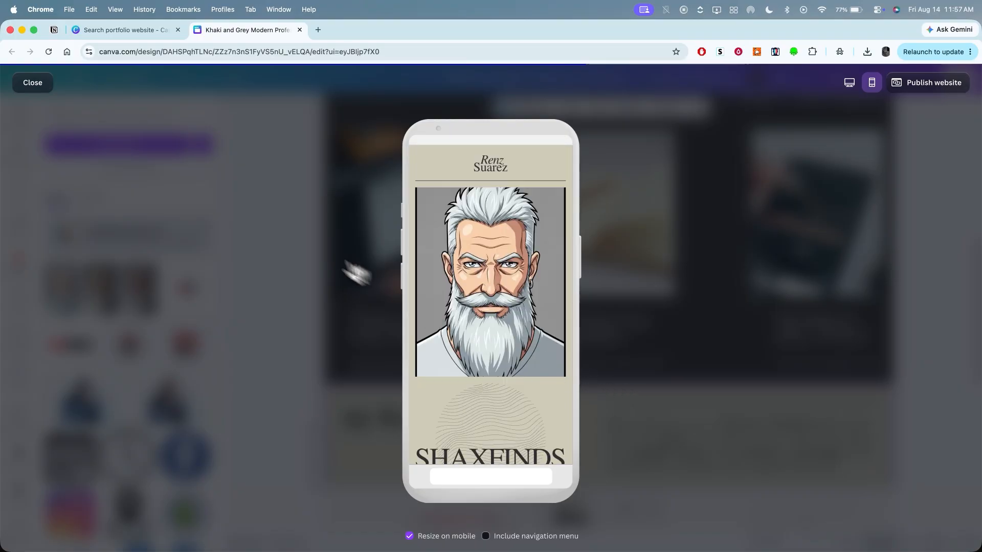
left_click(45, 87)
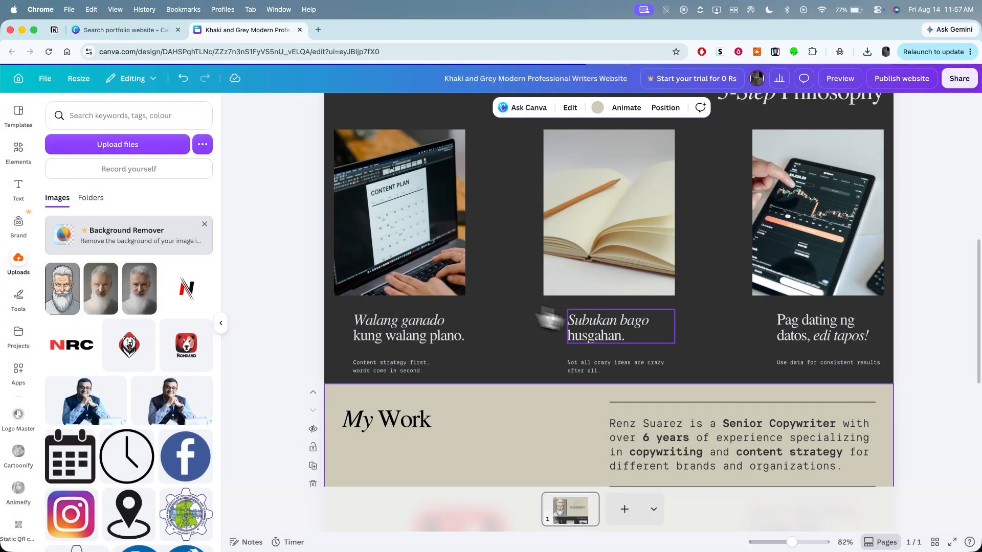
- Open the website publishing options and use shaxfinds as the site address on the my.canva.site domain
scroll(690, 337, "down", 5)
scroll(699, 339, "up", 7)
scroll(702, 347, "up", 5)
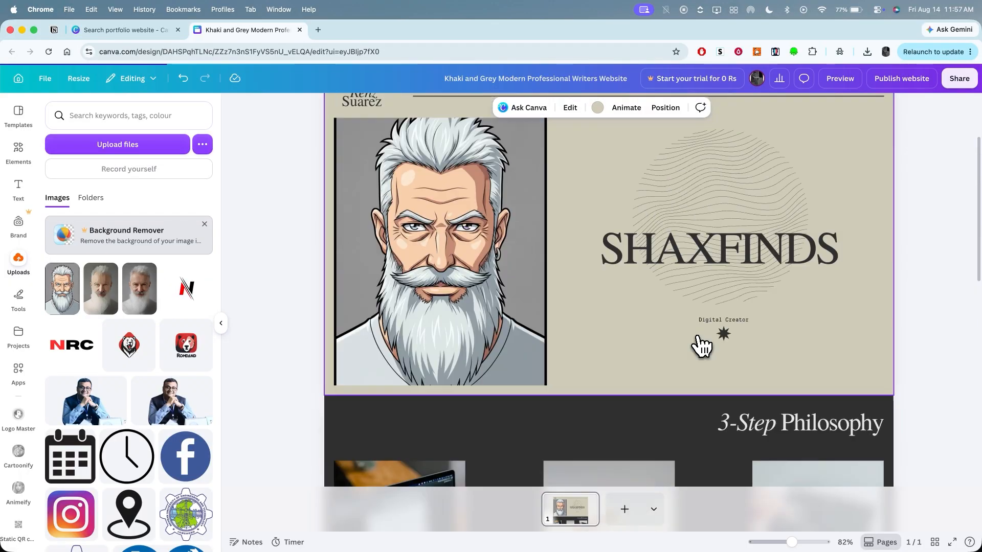
left_click(912, 85)
left_click(830, 365)
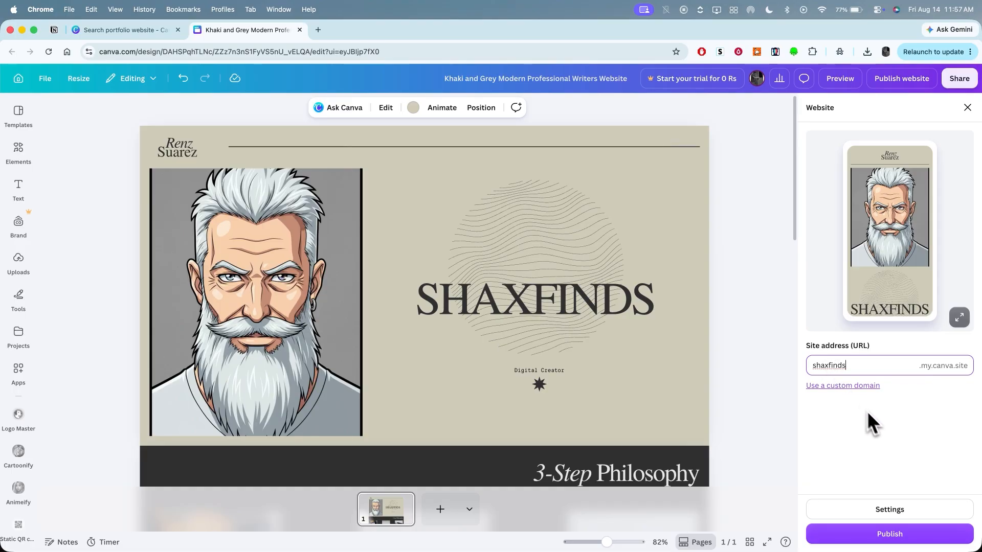
left_click(960, 444)
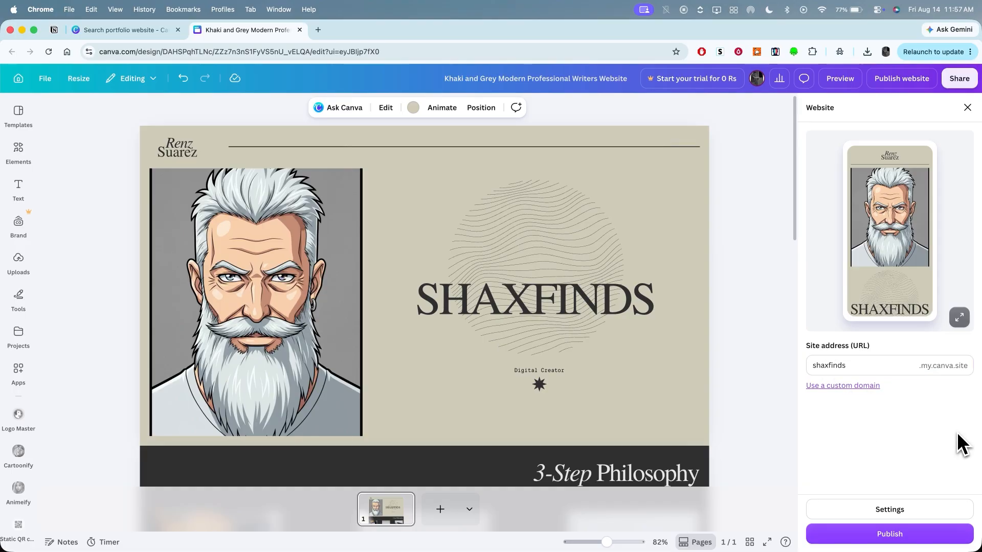
- Set the site title to ShaxFinds in the website settings and publish the website
left_click(945, 514)
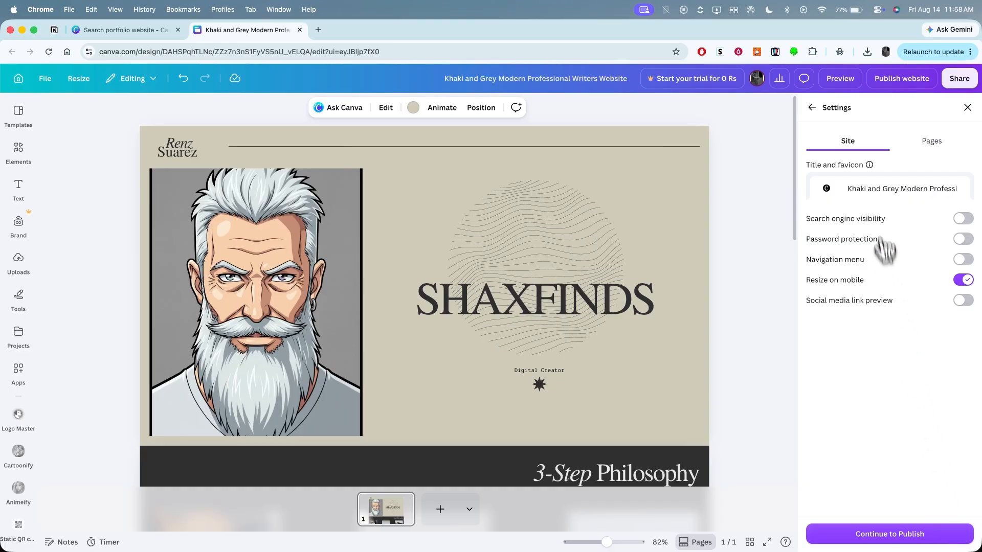
triple_click(874, 189)
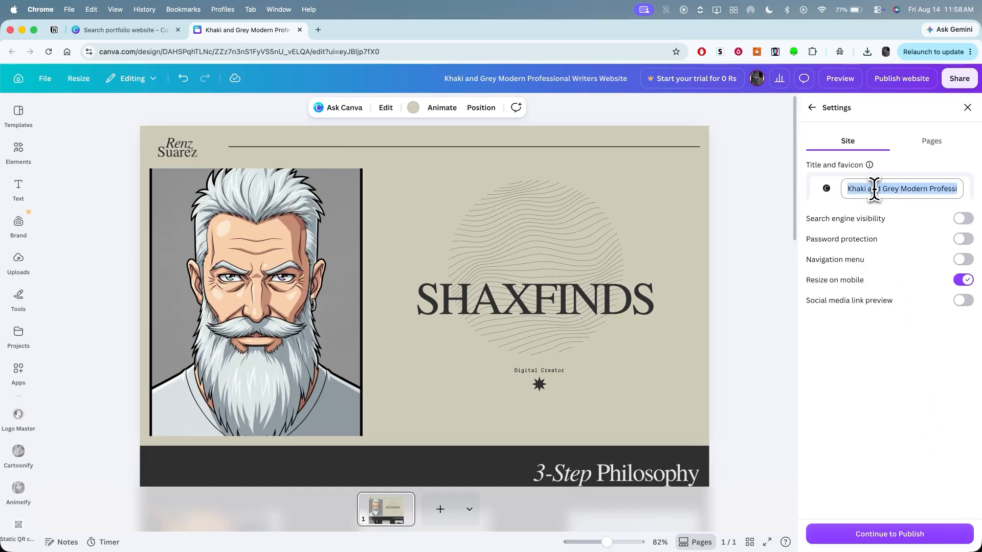
type("ShaxFinds")
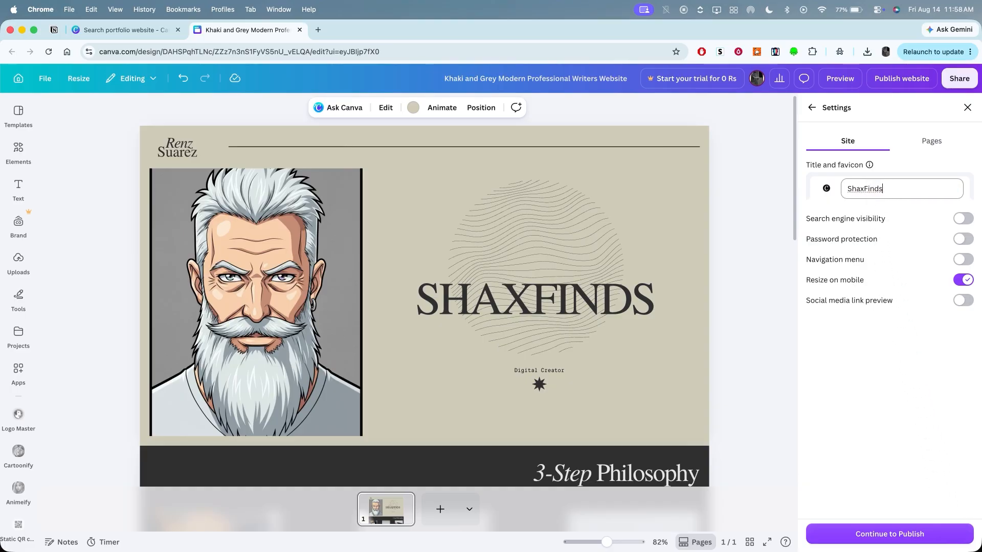
key("Return")
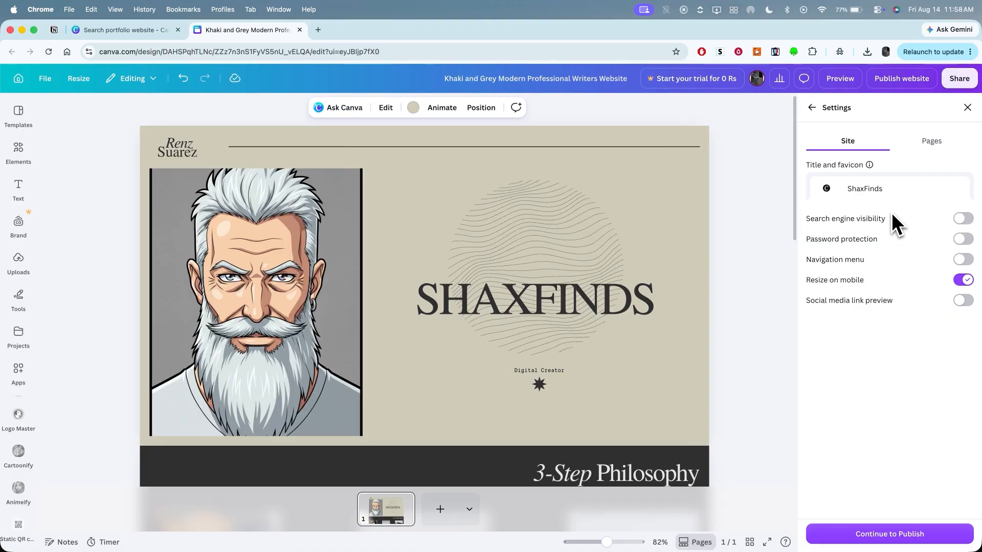
left_click(812, 108)
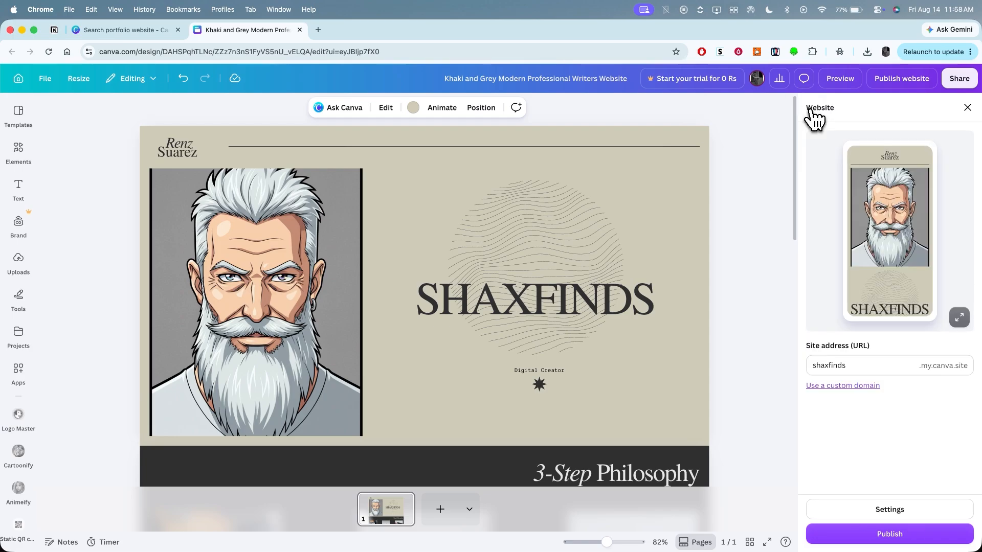
left_click(906, 538)
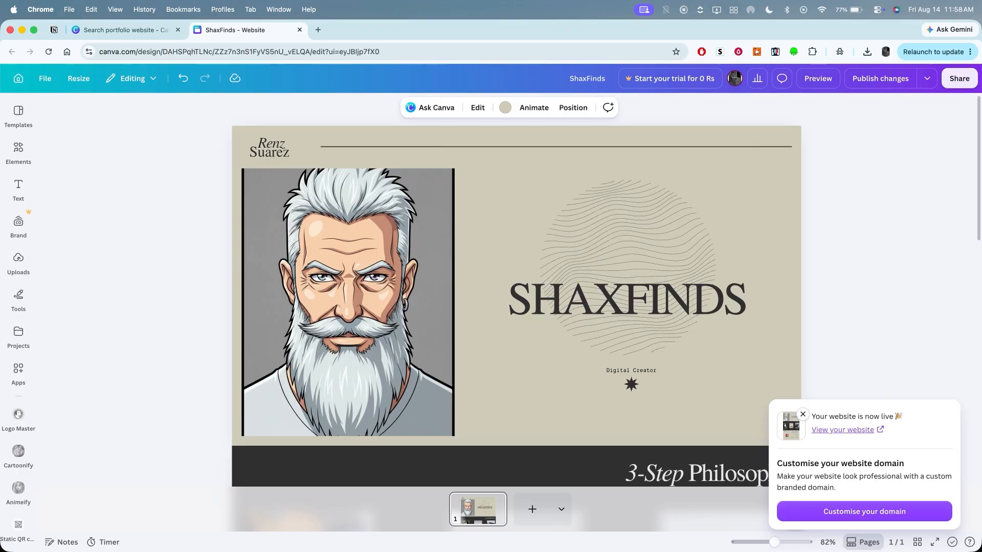
- View the published website, look through its sections down to My Work, and return to the design editor
left_click(873, 435)
scroll(587, 405, "down", 12)
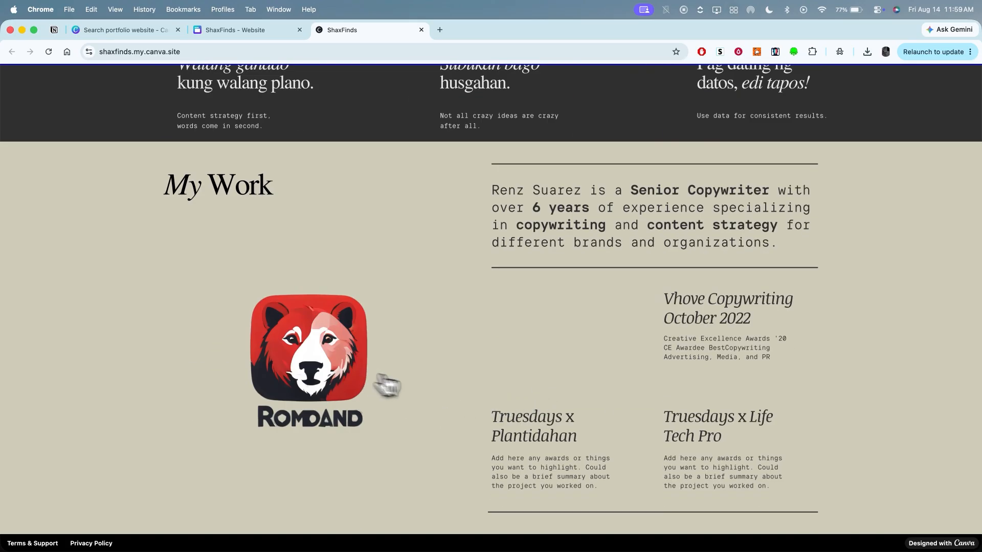
scroll(632, 414, "up", 3)
scroll(636, 414, "up", 9)
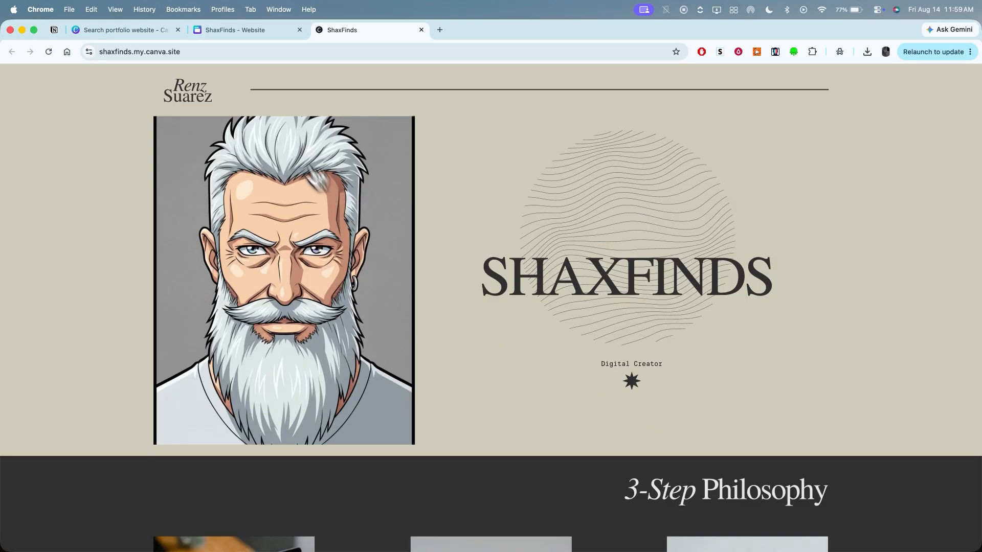
left_click(248, 32)
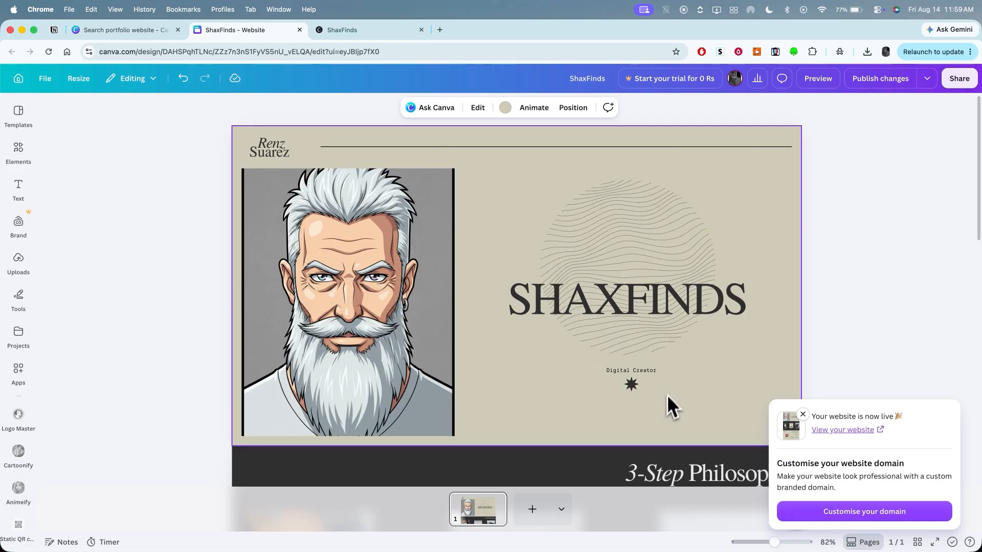